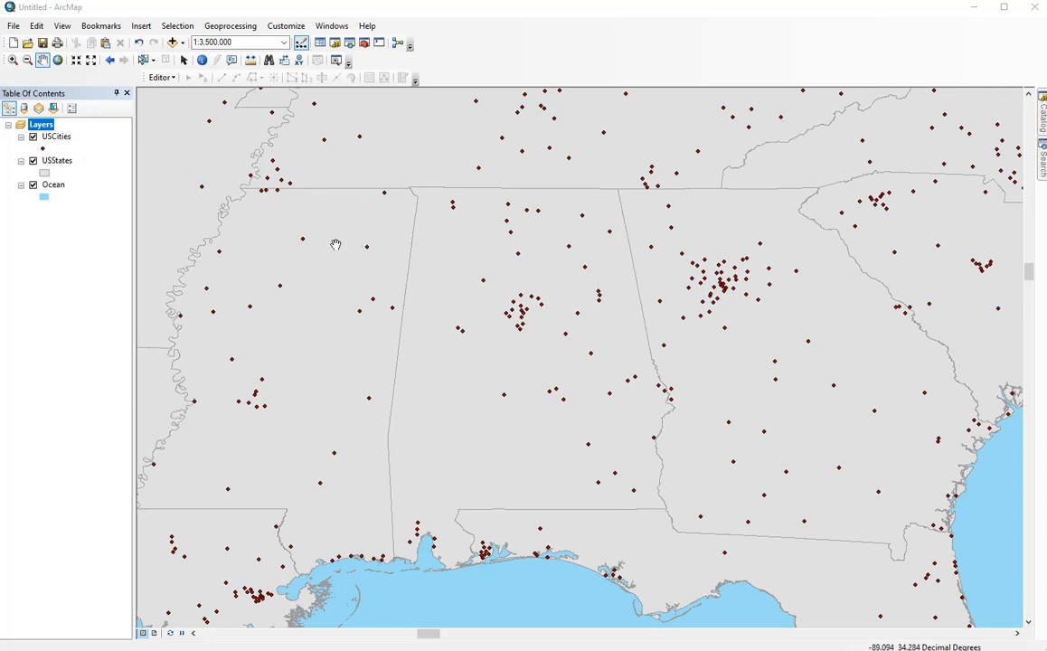
# Select the Alabama record in the USStates attribute table, and close the table.
pyautogui.rightClick(52, 162)
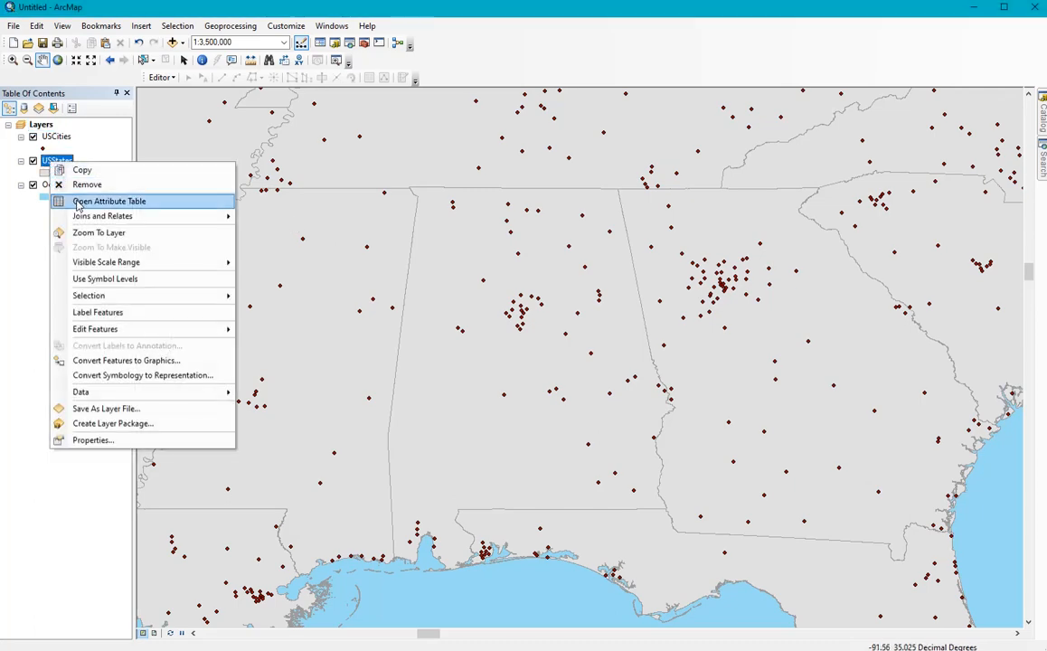
pyautogui.click(78, 204)
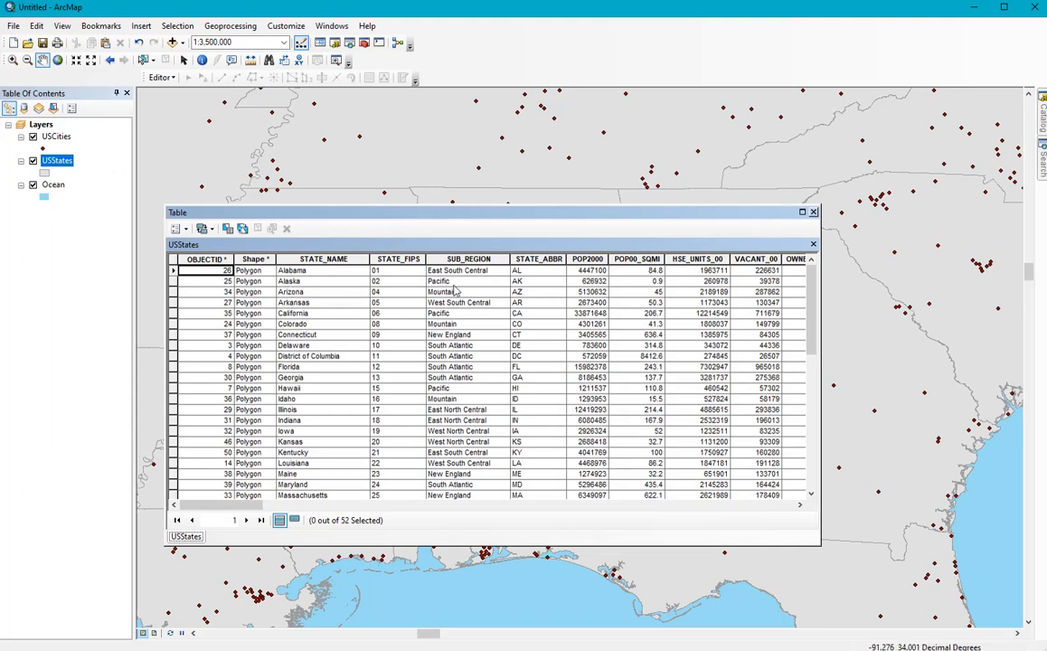
pyautogui.click(173, 271)
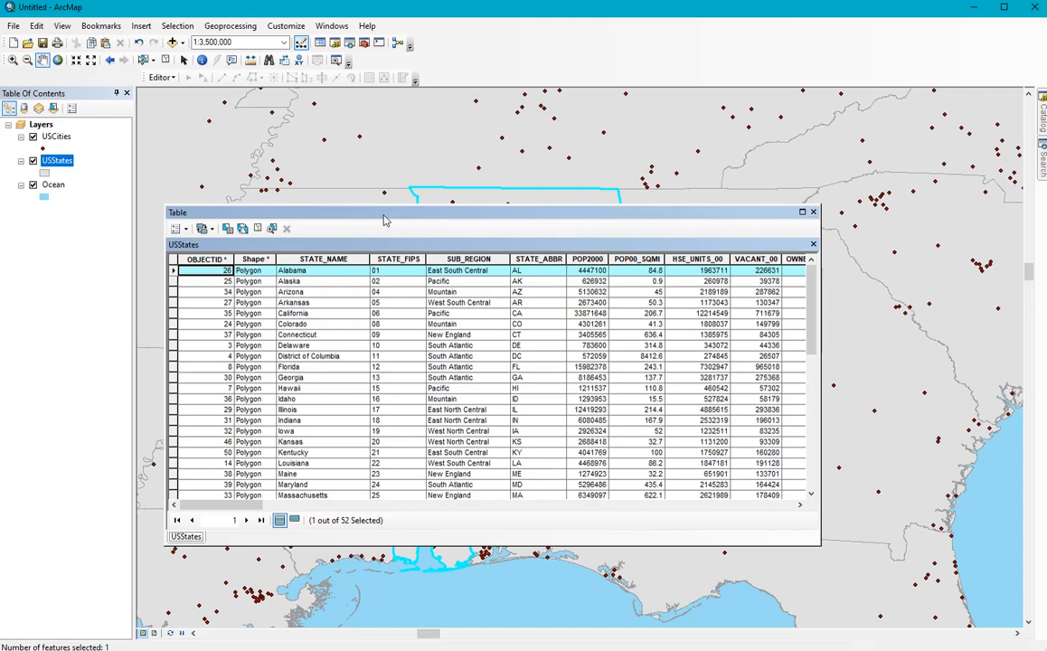
pyautogui.moveTo(383, 217); pyautogui.dragTo(393, 384)
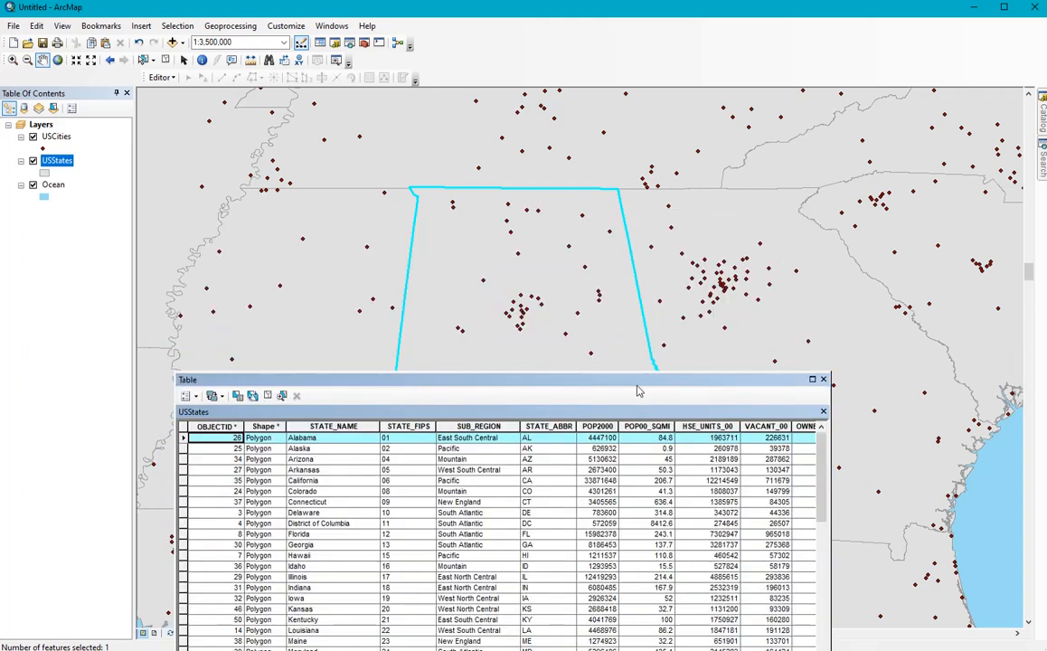
pyautogui.click(823, 380)
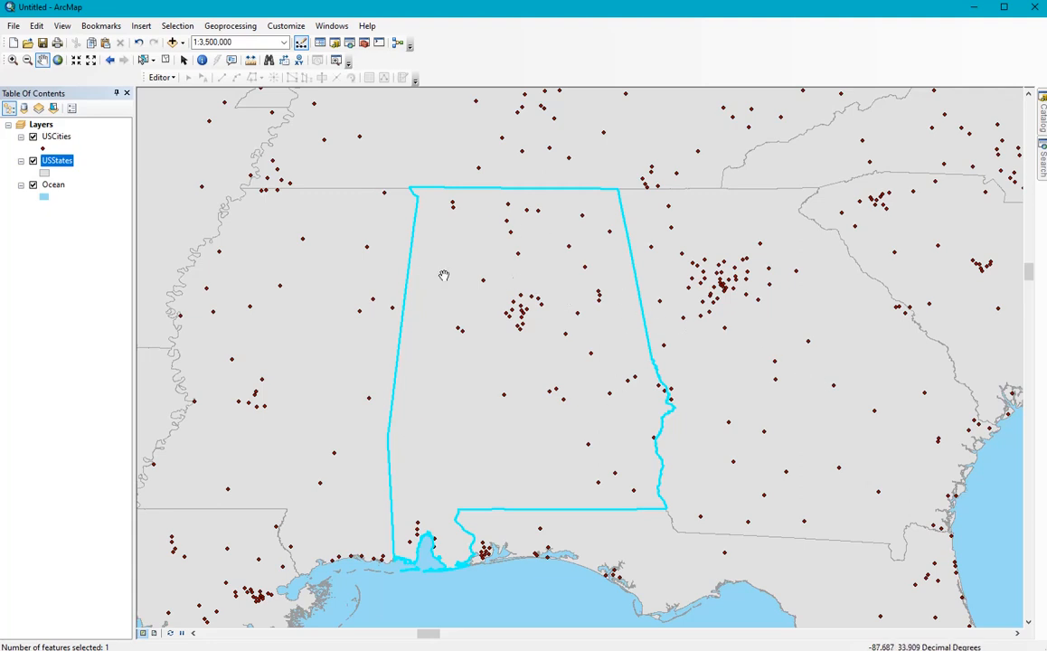
# Export the selected USStates feature as a shapefile named Alabama and add it to the map as a layer.
pyautogui.rightClick(69, 166)
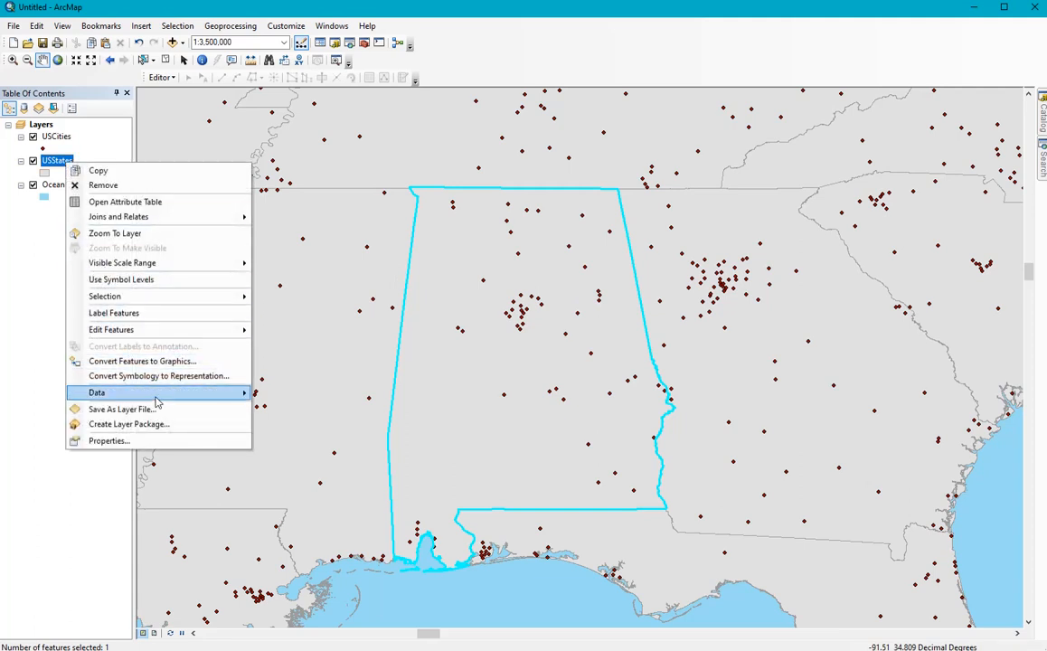
pyautogui.moveTo(156, 398)
pyautogui.click(299, 409)
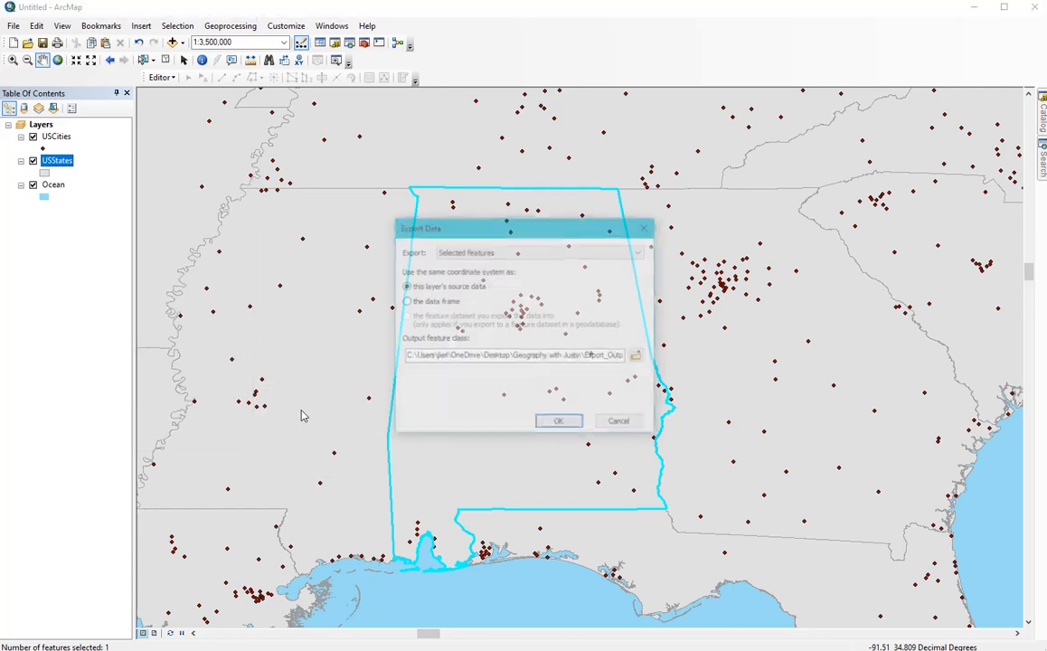
pyautogui.click(638, 355)
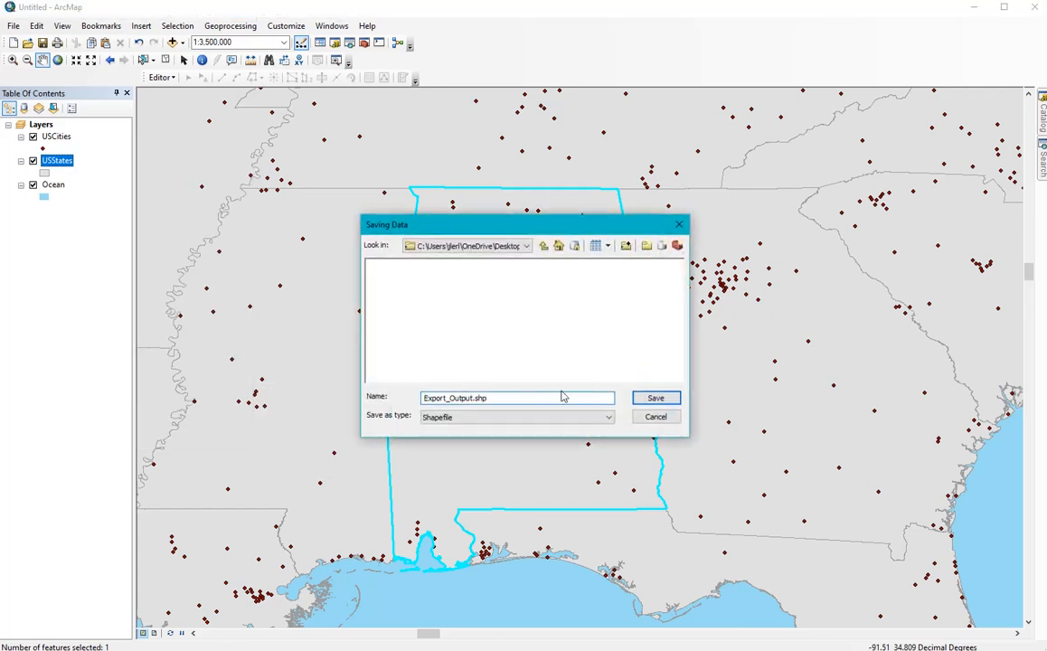
pyautogui.moveTo(503, 399); pyautogui.dragTo(344, 396)
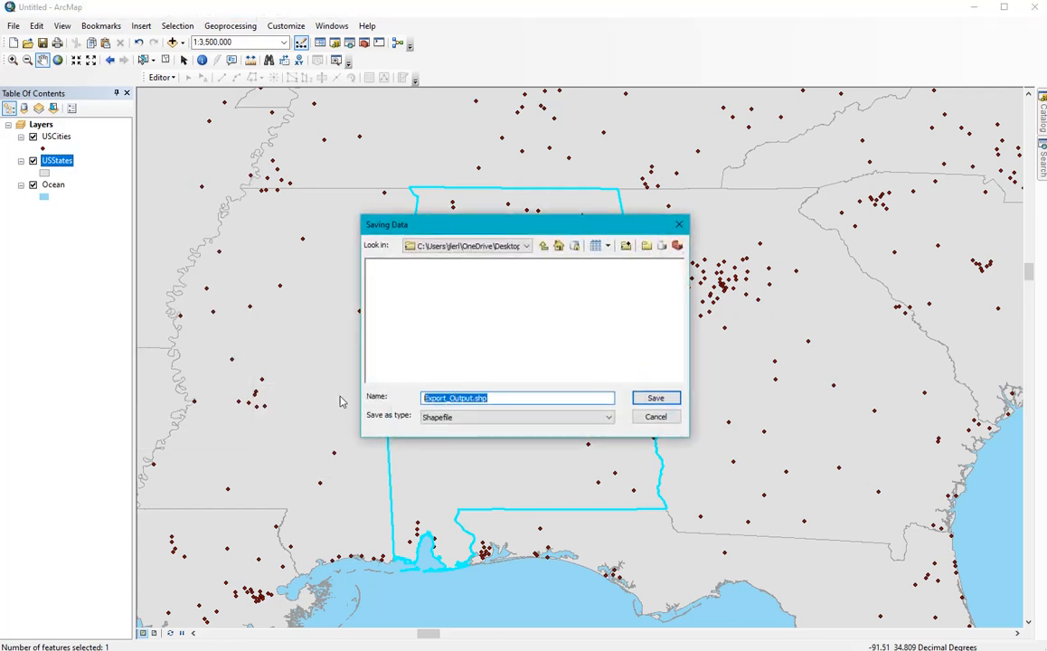
pyautogui.write('Alabama')
pyautogui.click(655, 398)
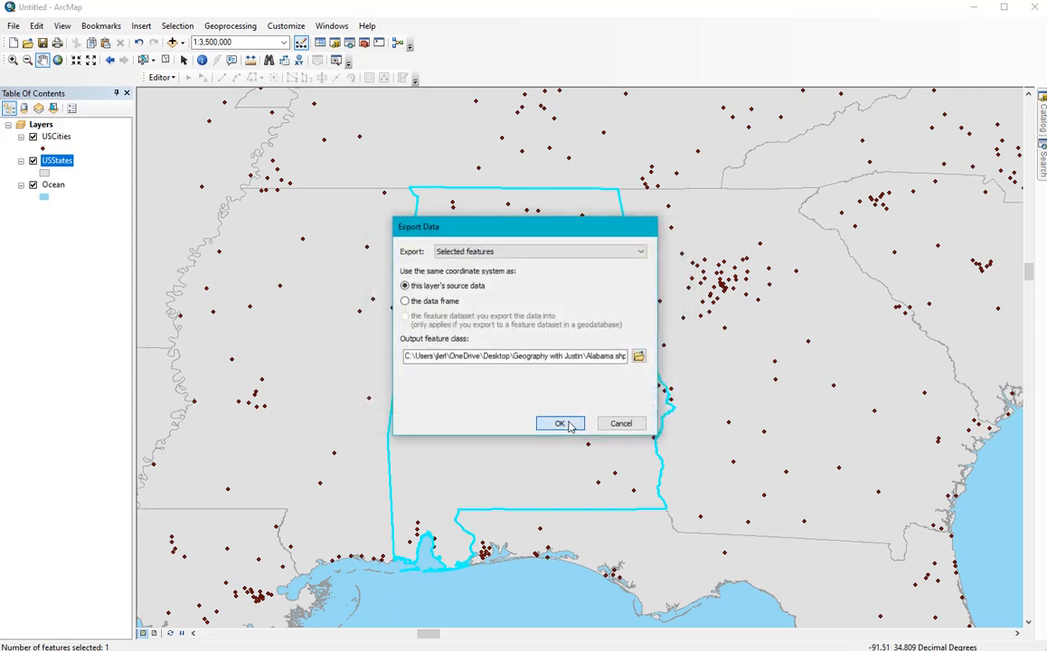
pyautogui.click(560, 423)
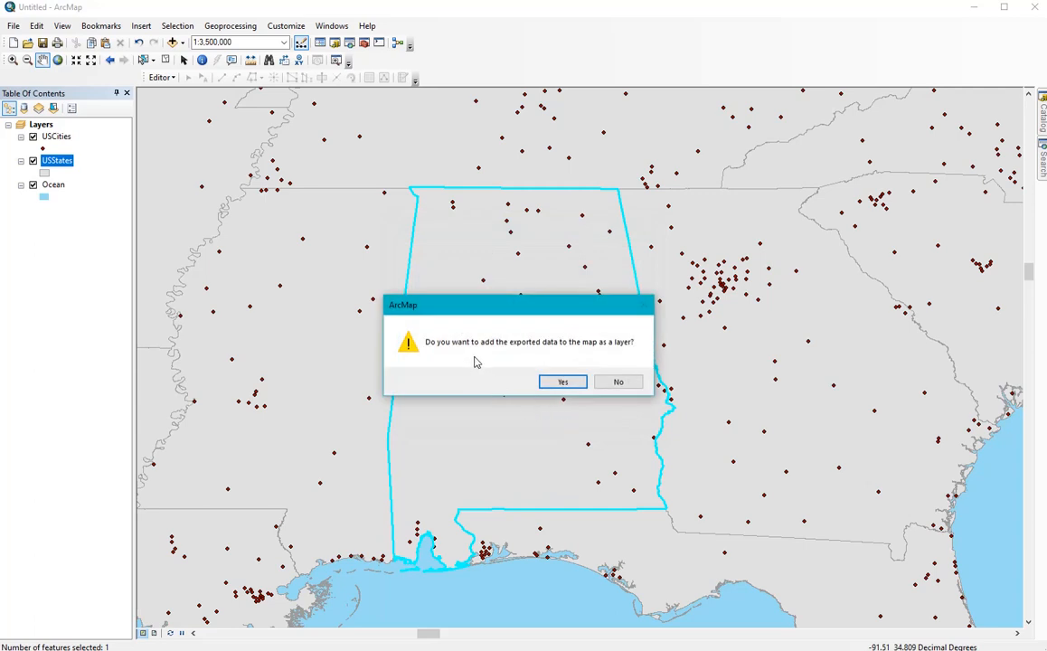
pyautogui.click(561, 382)
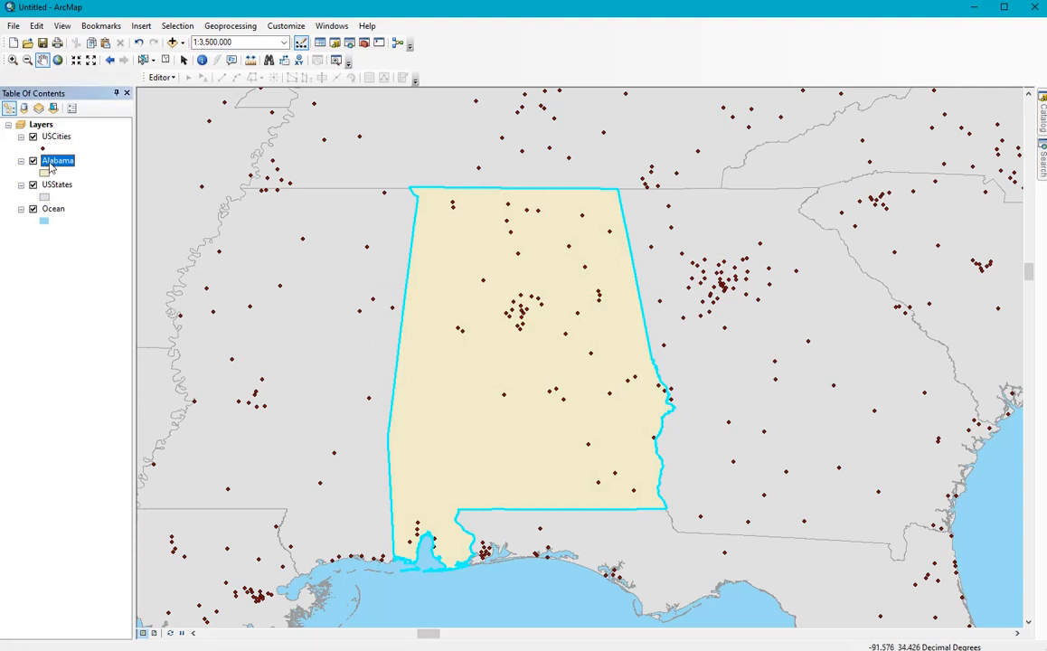
# Clear the selected features and give the Alabama layer the Beige symbol with an outline width of 1.5.
pyautogui.click(177, 25)
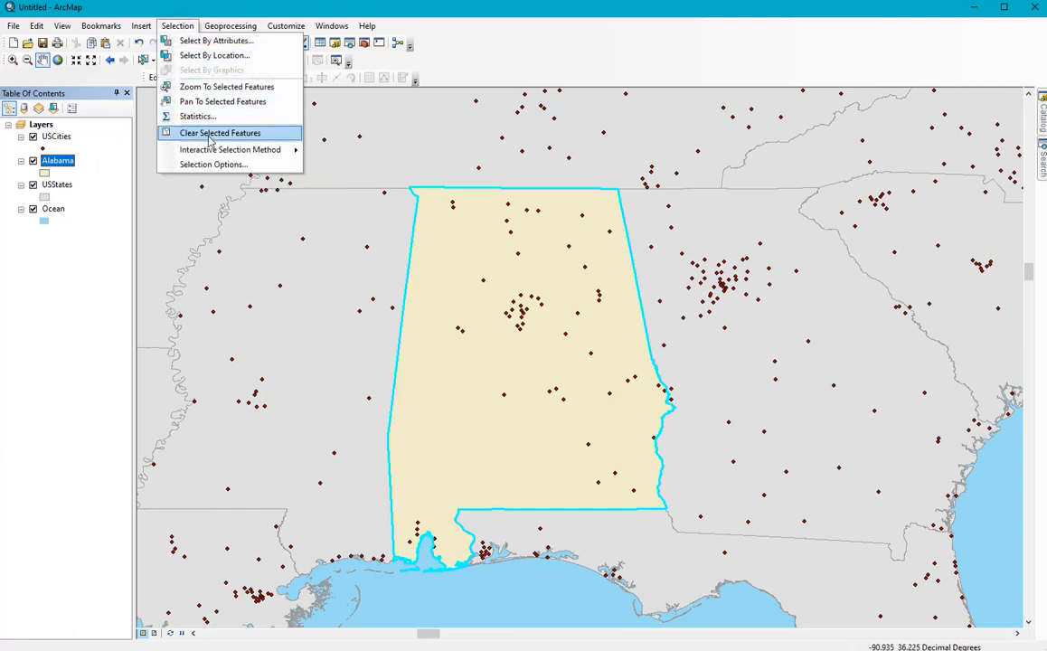
pyautogui.click(206, 133)
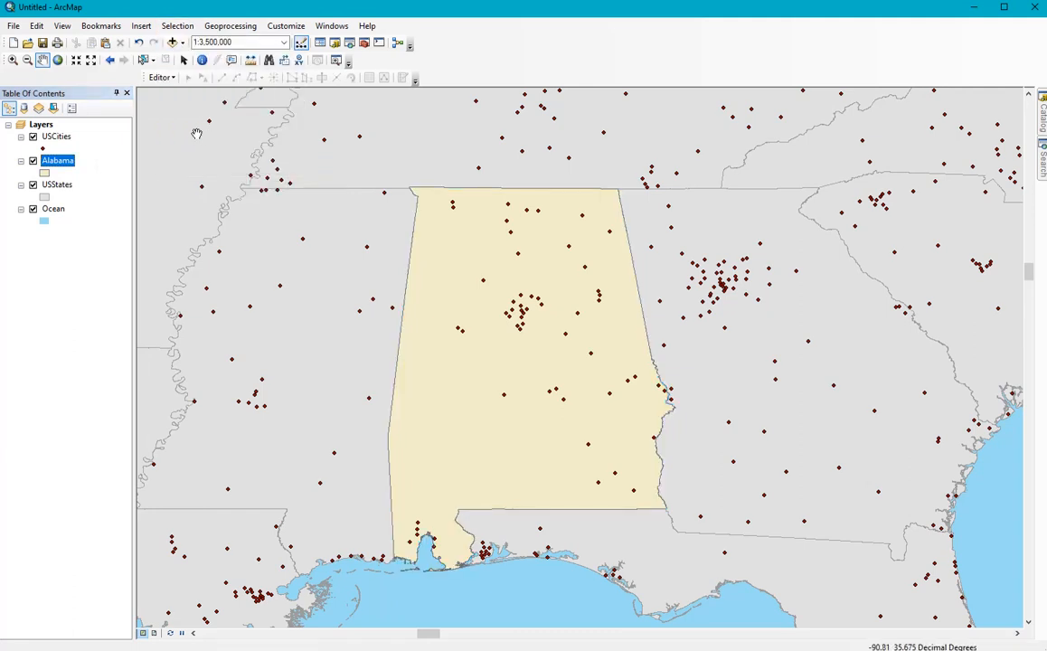
pyautogui.click(44, 172)
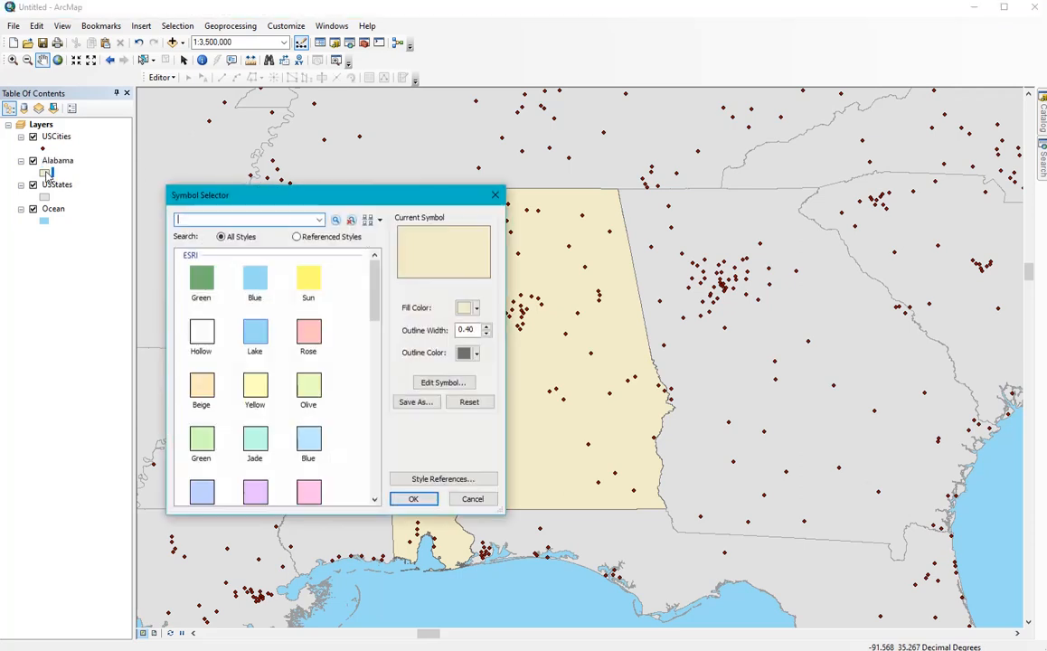
pyautogui.click(202, 383)
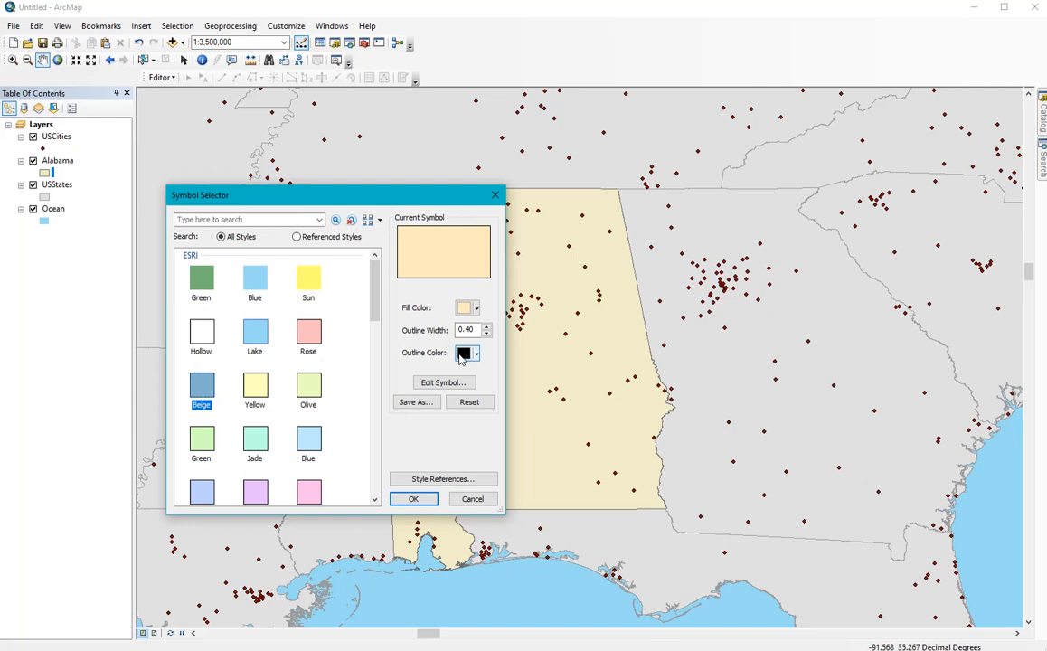
pyautogui.moveTo(477, 329); pyautogui.dragTo(443, 327)
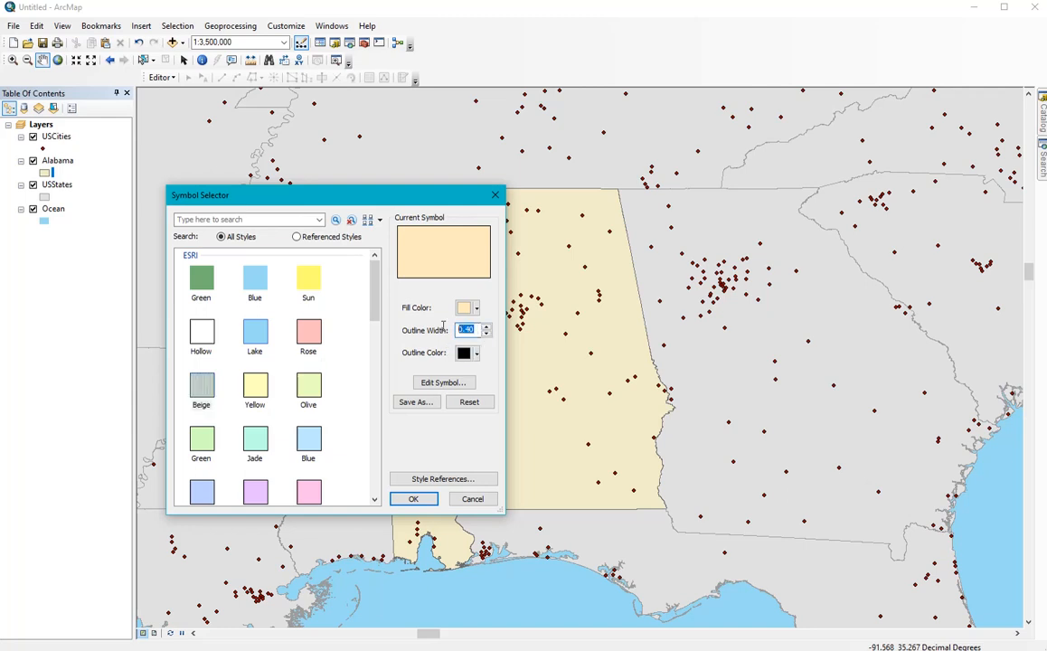
pyautogui.write('1.5')
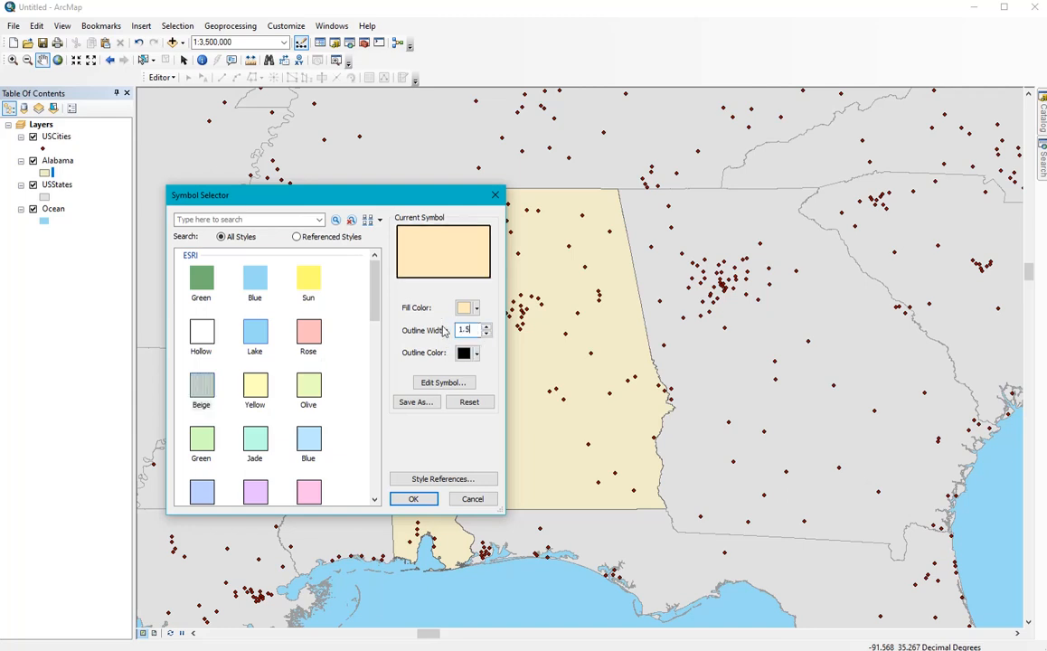
pyautogui.click(417, 502)
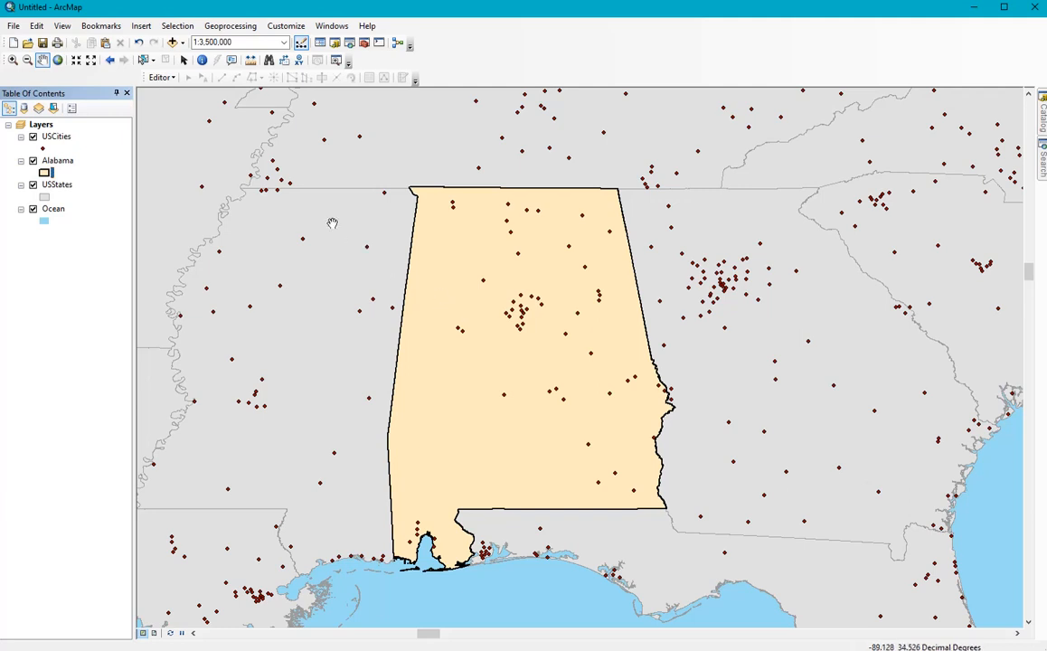
# Replace the Select By Attributes expression for the USCities layer with ST = 'AL'.
pyautogui.click(174, 26)
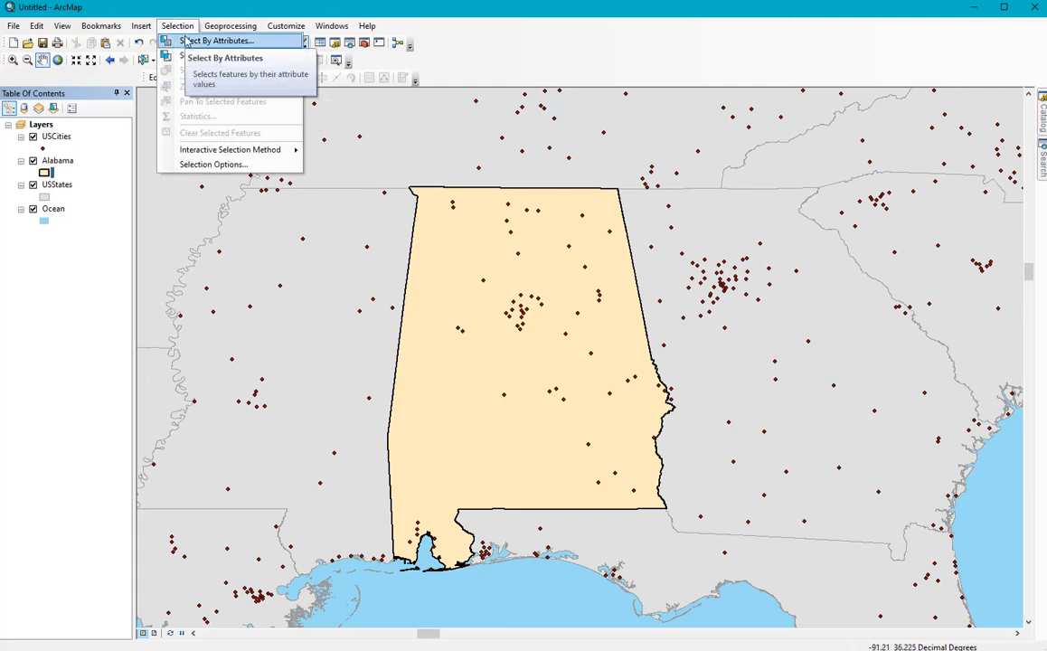
pyautogui.click(181, 41)
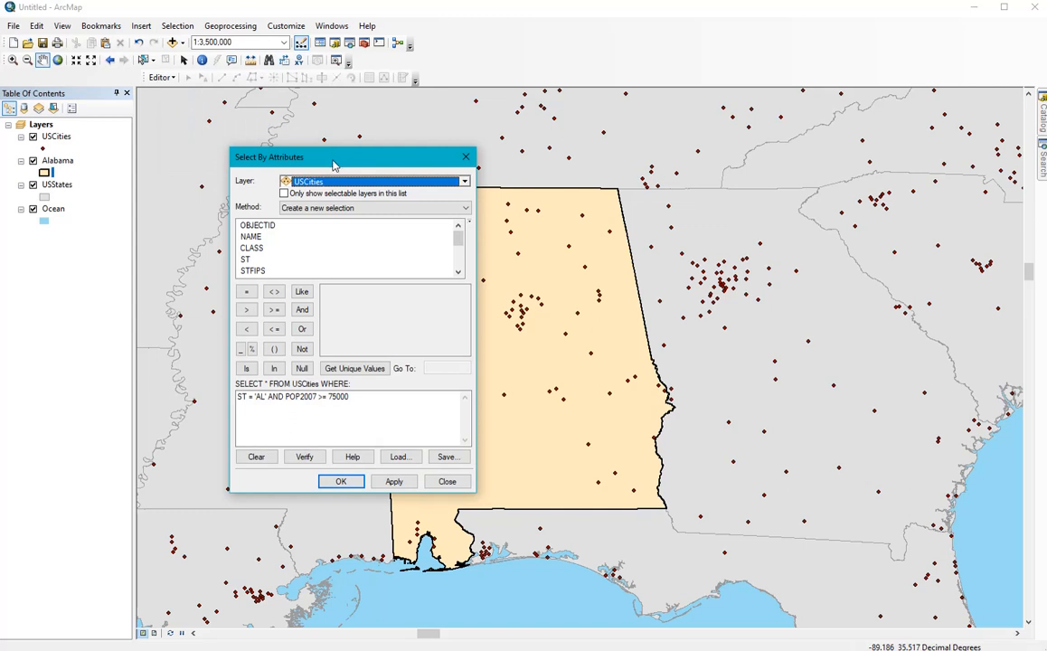
pyautogui.moveTo(360, 398); pyautogui.dragTo(216, 382)
pyautogui.press('Delete')
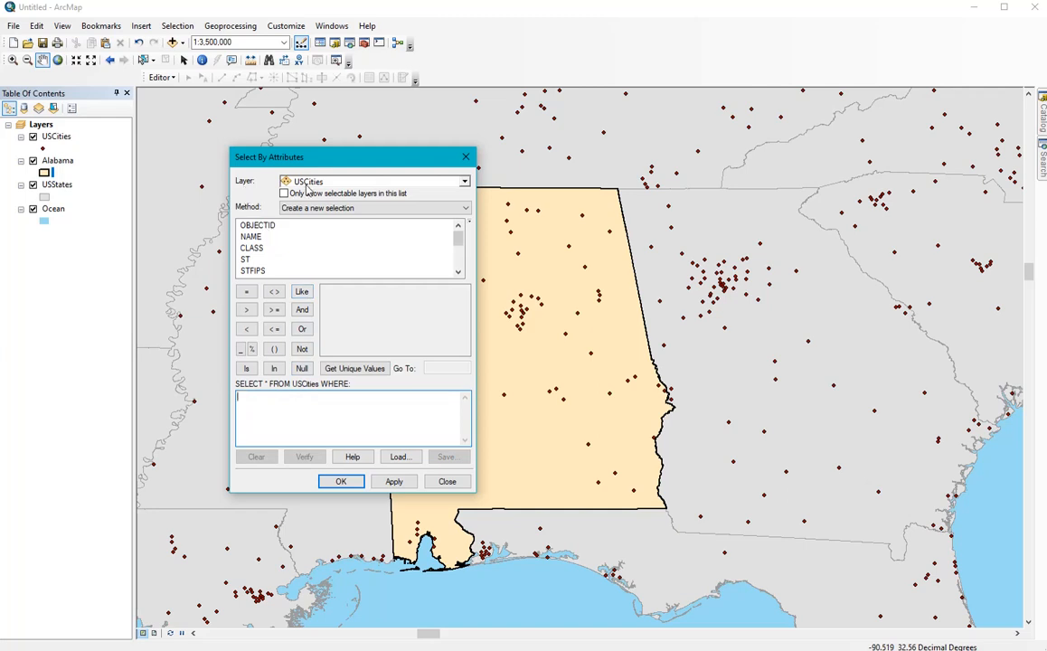
pyautogui.doubleClick(245, 260)
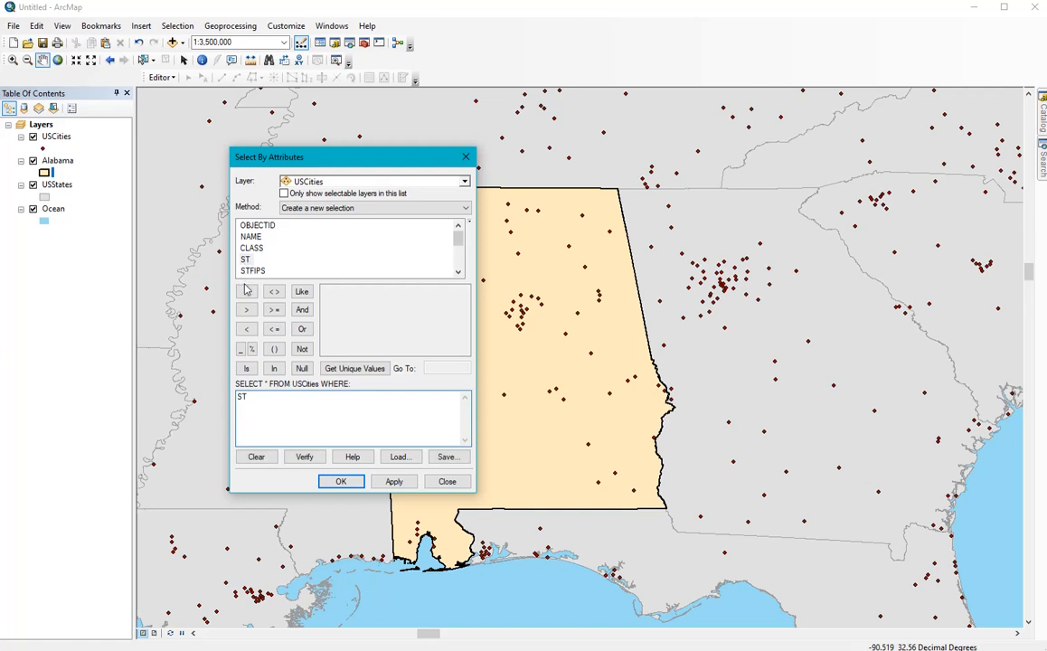
pyautogui.click(245, 295)
pyautogui.click(340, 369)
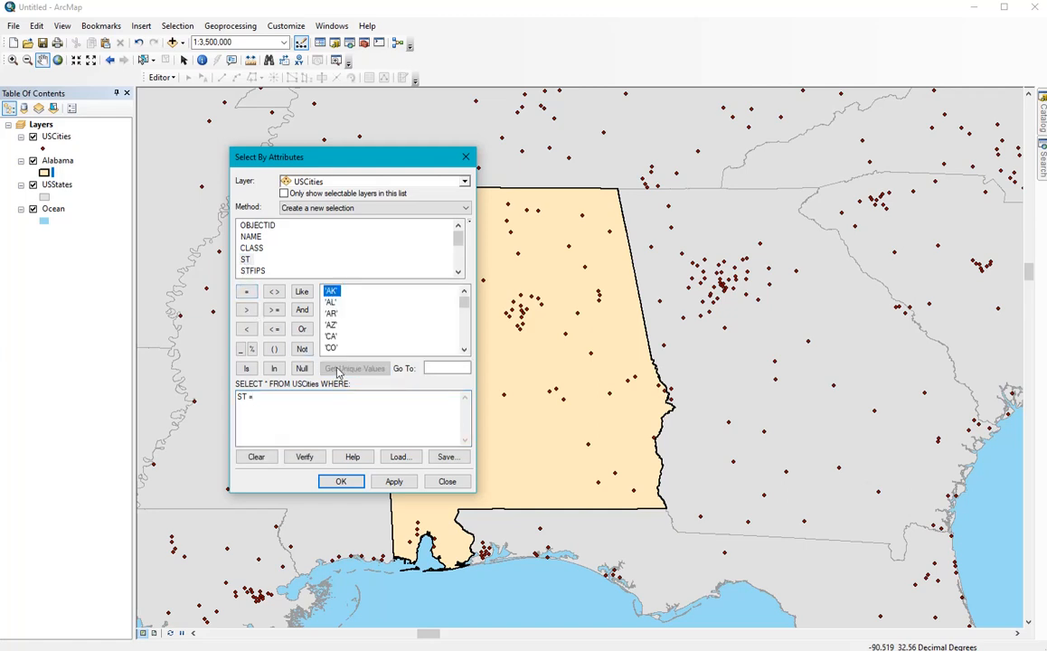
pyautogui.doubleClick(330, 302)
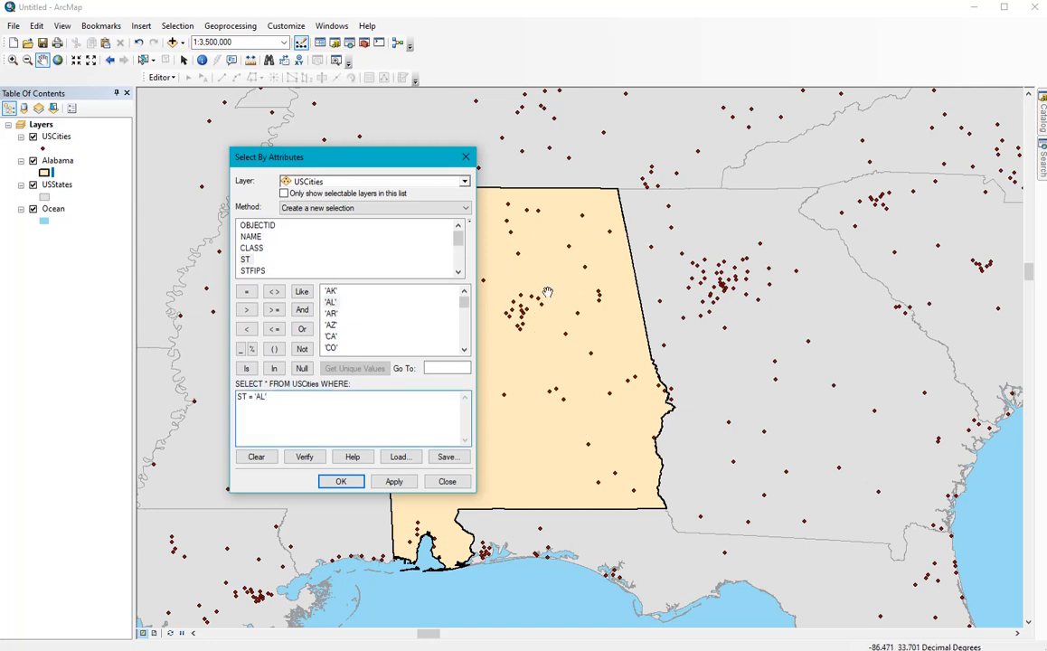
# Extend the expression with AND POP2007 >= 75000 and run the selection on USCities.
pyautogui.click(303, 311)
pyautogui.scroll(-1, 326, 249)
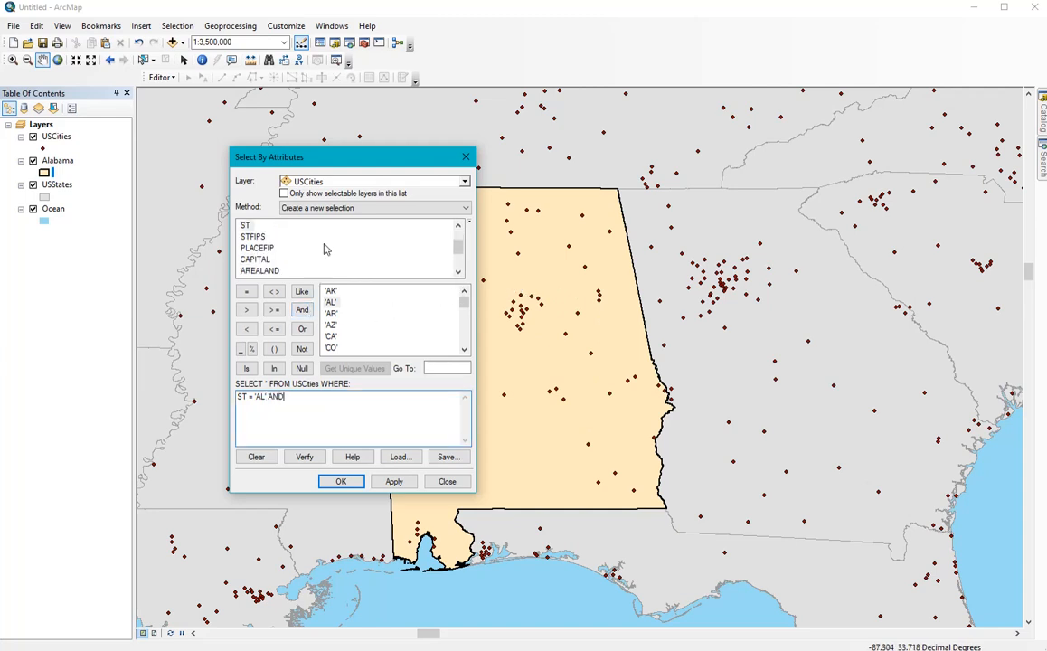
pyautogui.scroll(-2, 326, 249)
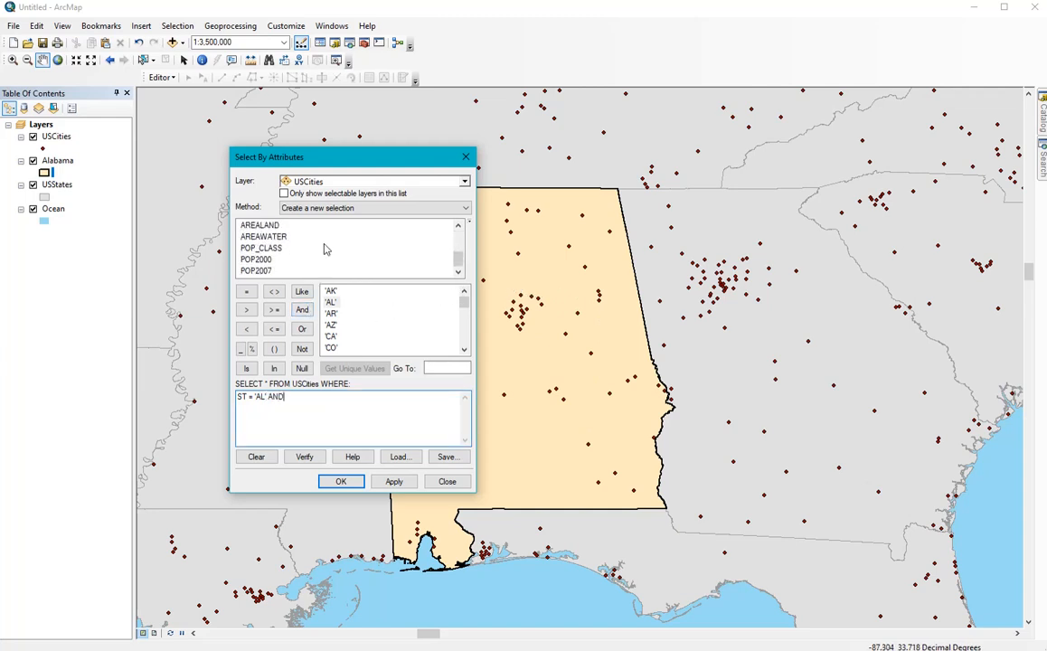
pyautogui.doubleClick(255, 272)
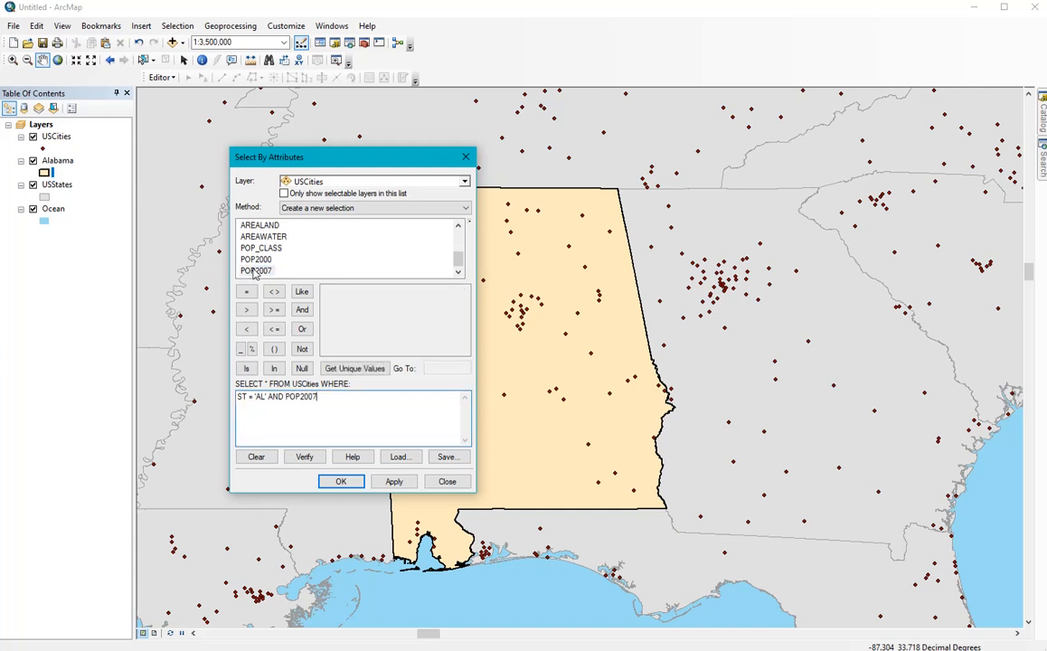
pyautogui.click(273, 310)
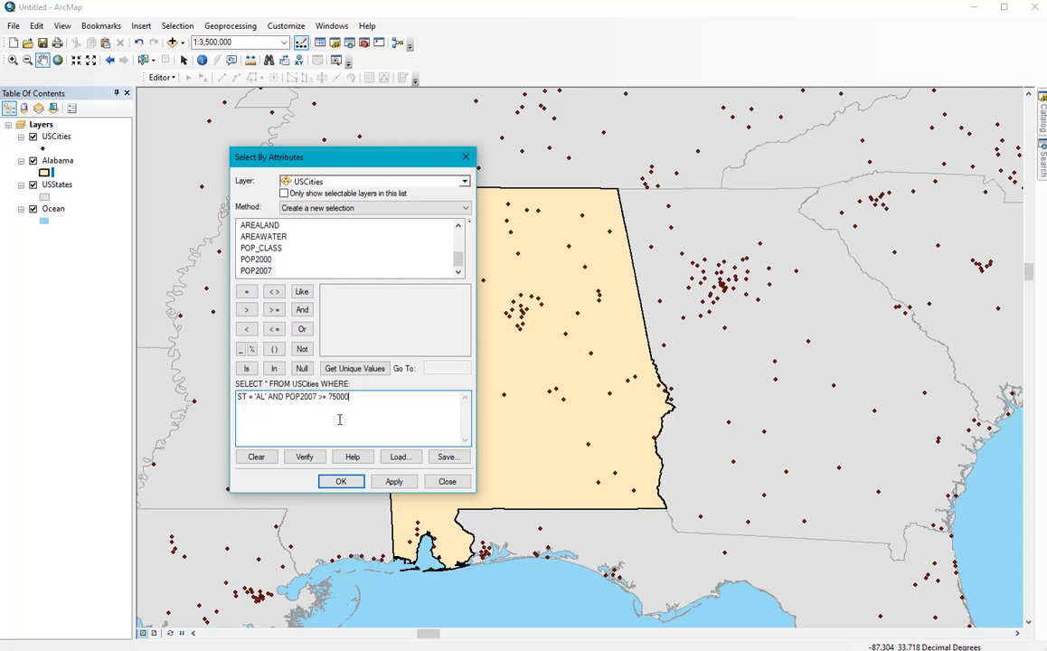
pyautogui.click(337, 483)
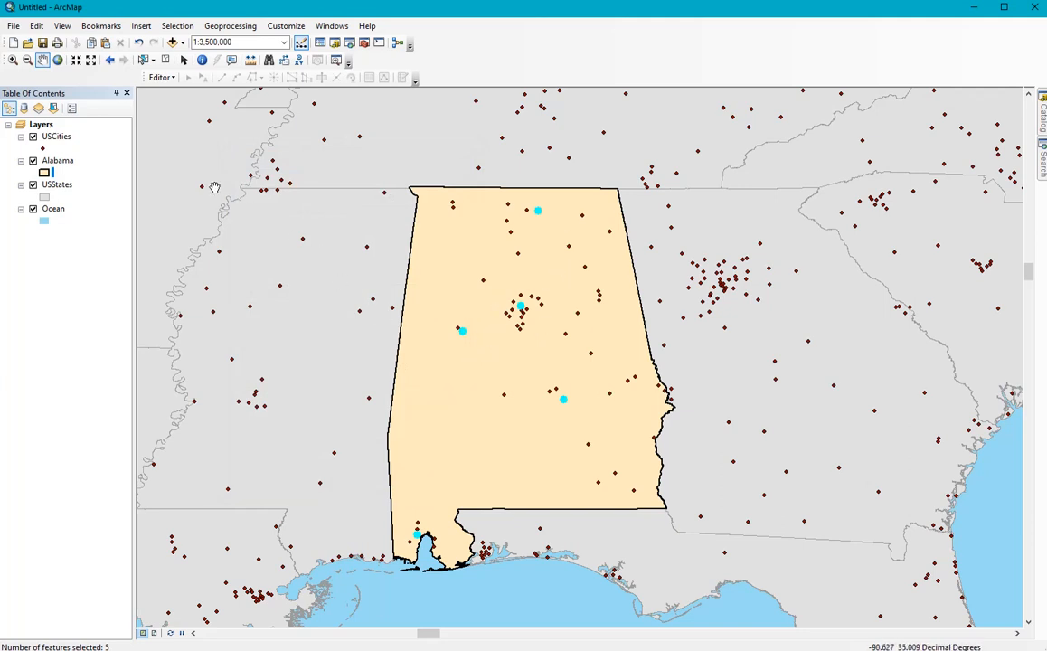
# Export the selected USCities features as a shapefile named AL_Cities and add it to the map as a layer.
pyautogui.rightClick(49, 138)
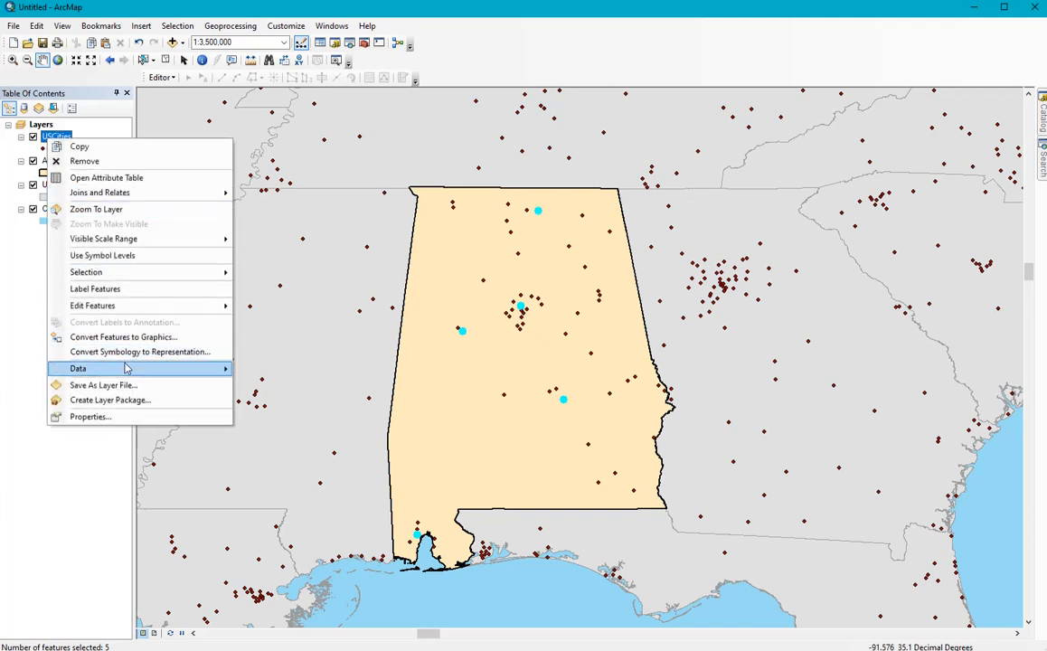
pyautogui.moveTo(127, 368)
pyautogui.click(331, 389)
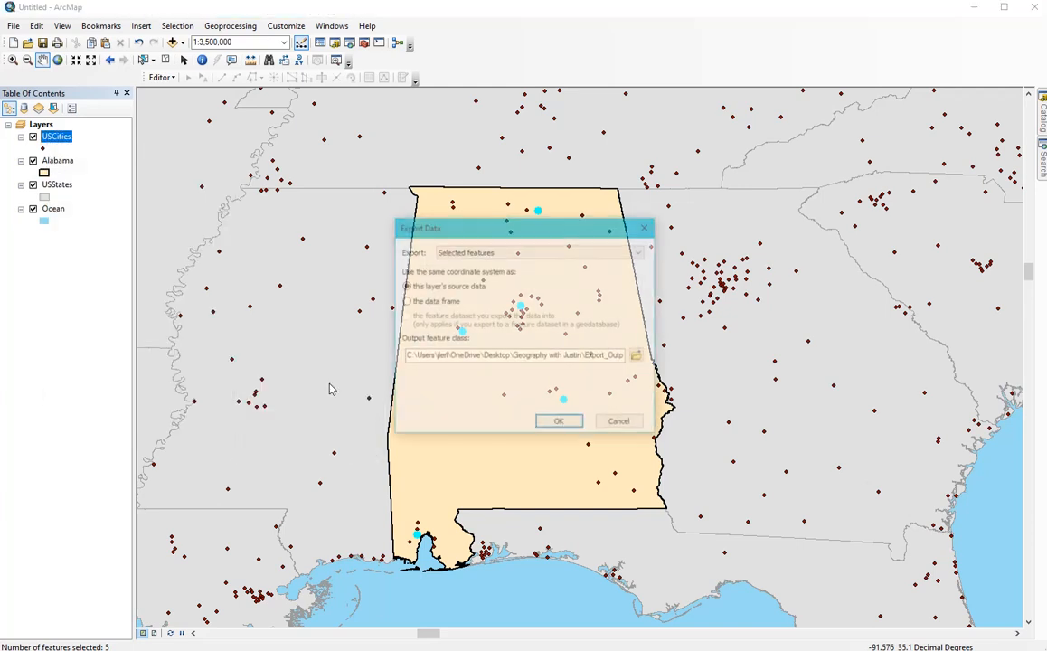
pyautogui.click(638, 356)
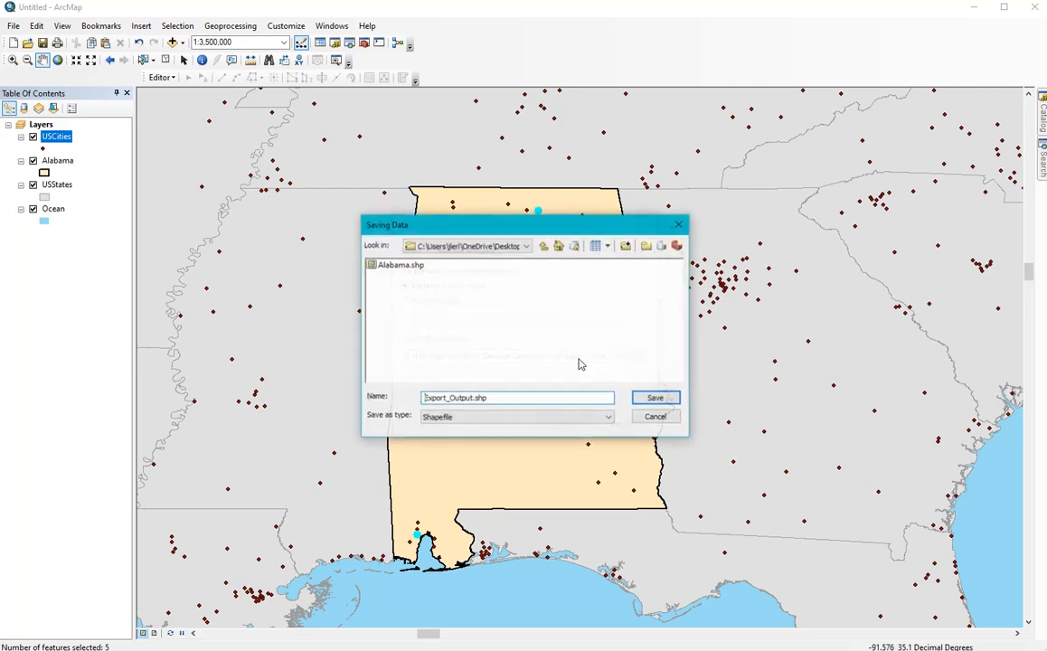
pyautogui.moveTo(523, 396); pyautogui.dragTo(389, 362)
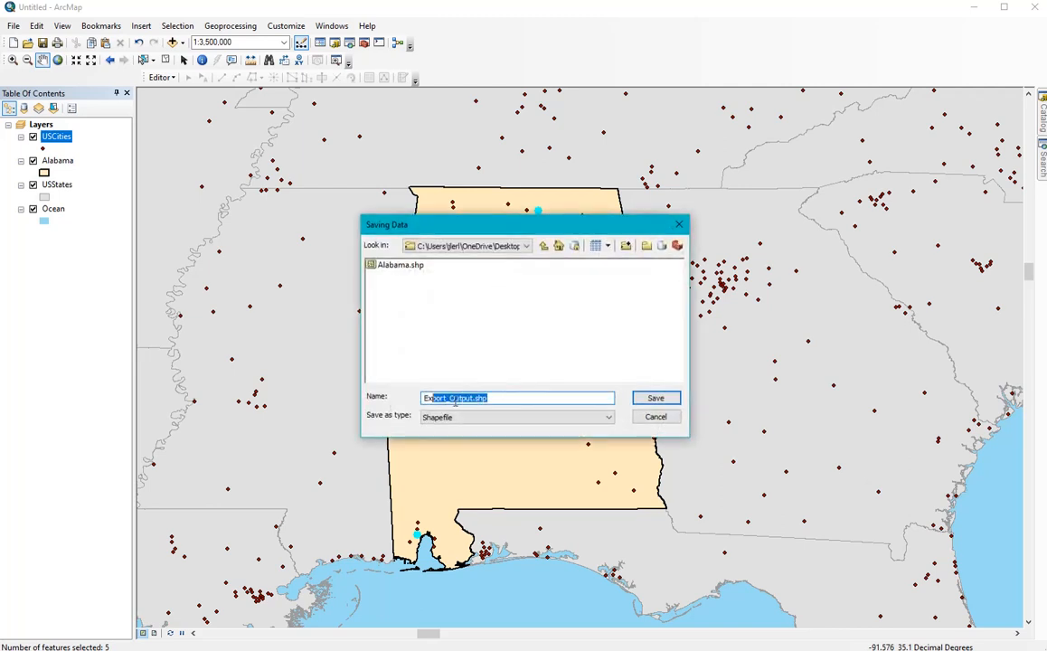
pyautogui.write('AL_Cities')
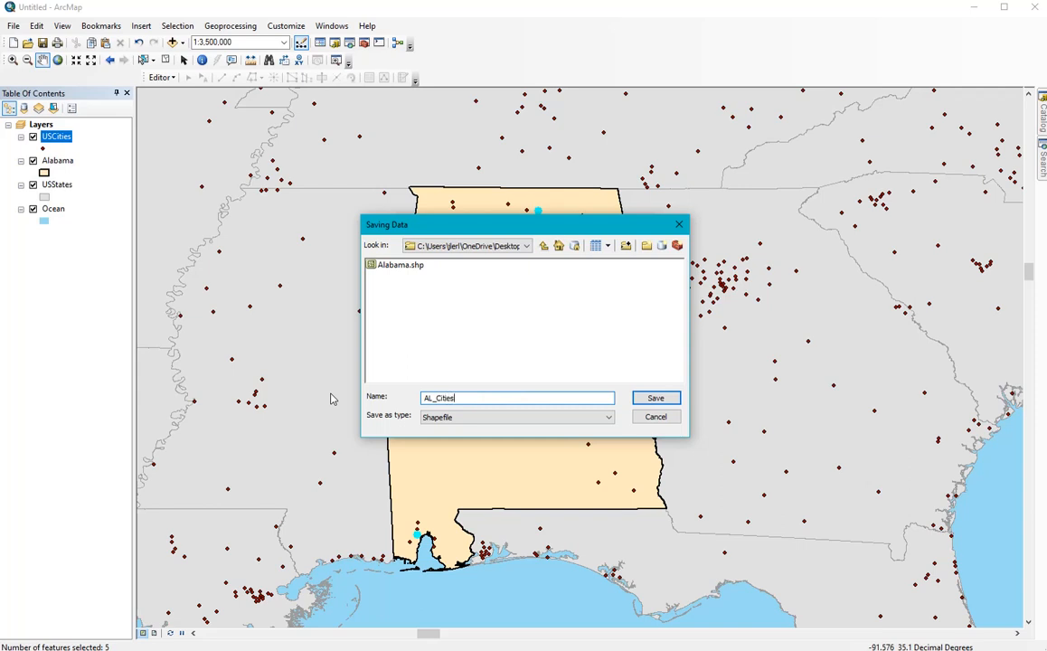
pyautogui.click(651, 401)
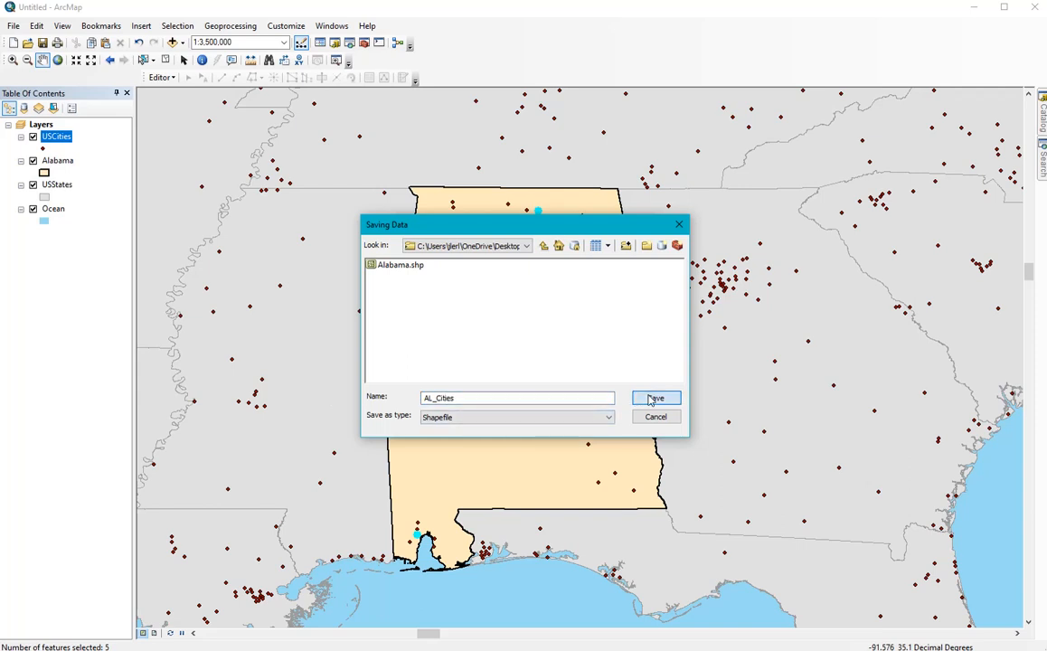
pyautogui.click(558, 425)
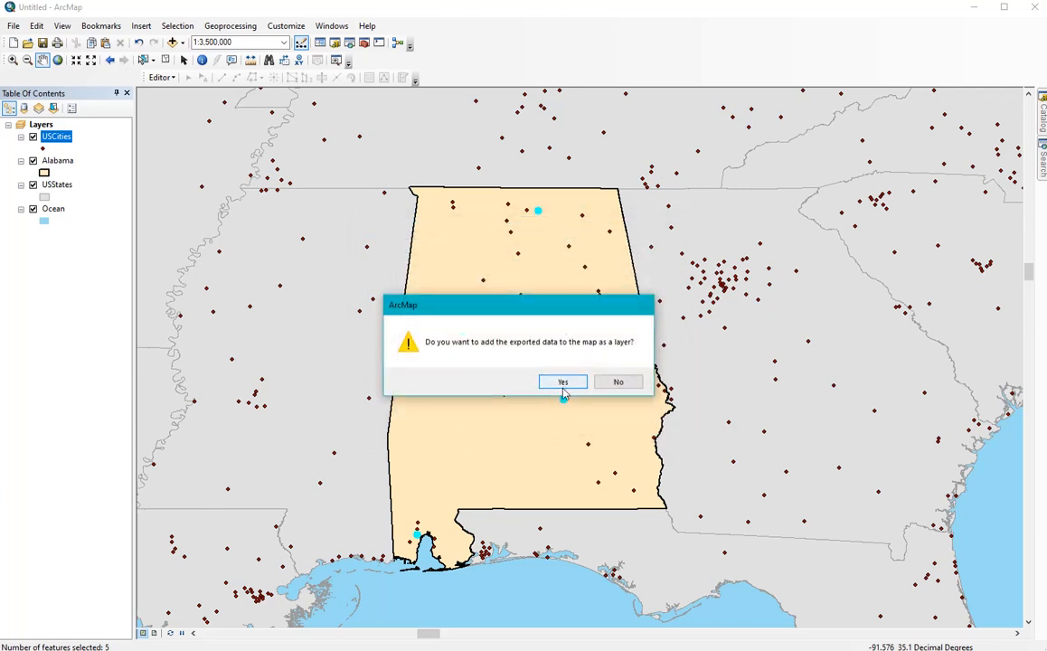
pyautogui.click(563, 383)
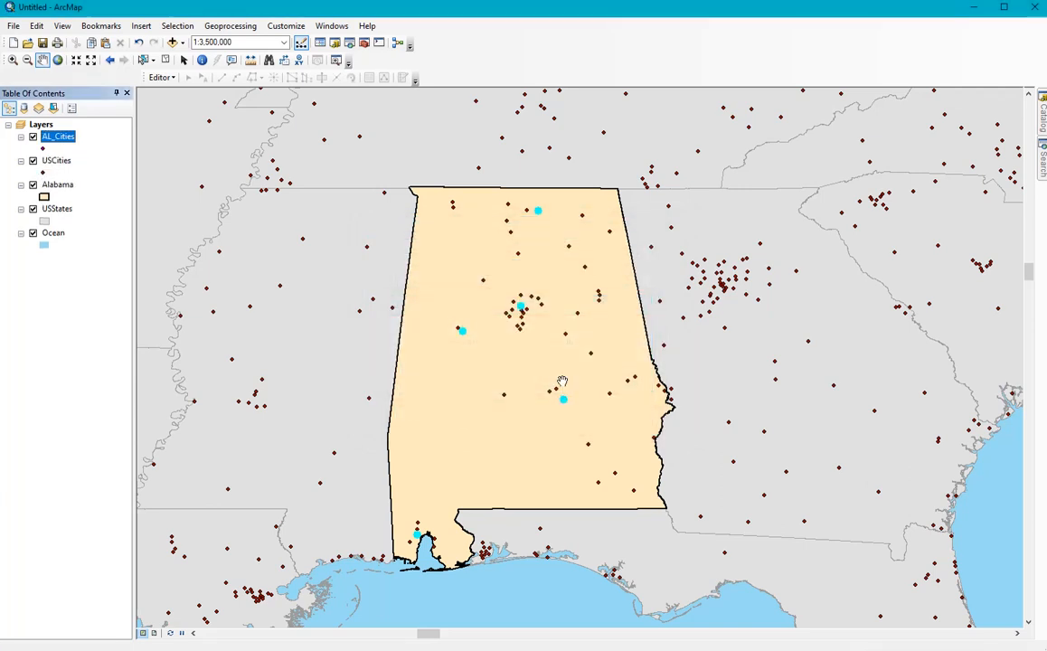
# Clear the selected features and turn off the visibility of the USCities layer.
pyautogui.click(178, 25)
pyautogui.click(210, 136)
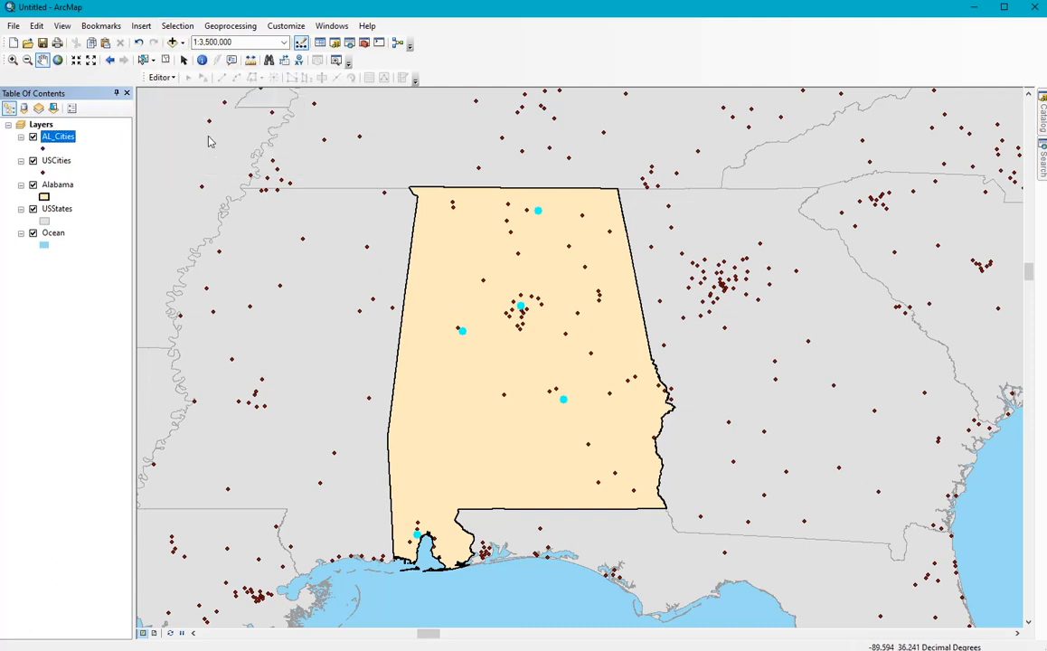
pyautogui.keyDown('ctrl'); pyautogui.click(35, 164); pyautogui.keyUp('ctrl')
pyautogui.click(32, 161)
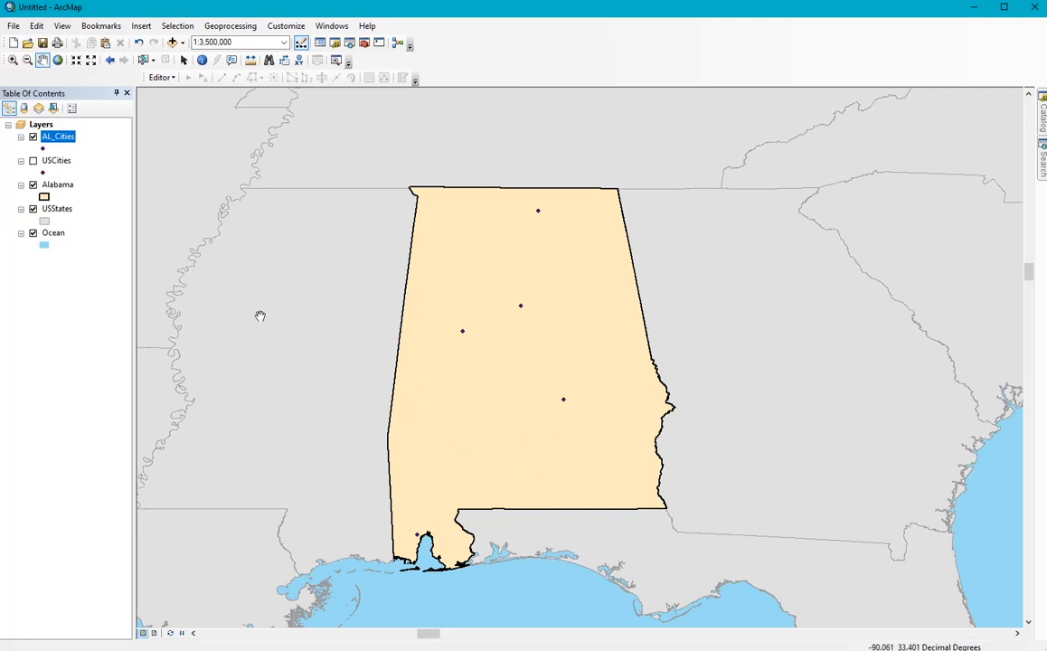
# Give the AL_Cities layer the Circle 1 symbol with a size of 5.
pyautogui.click(43, 148)
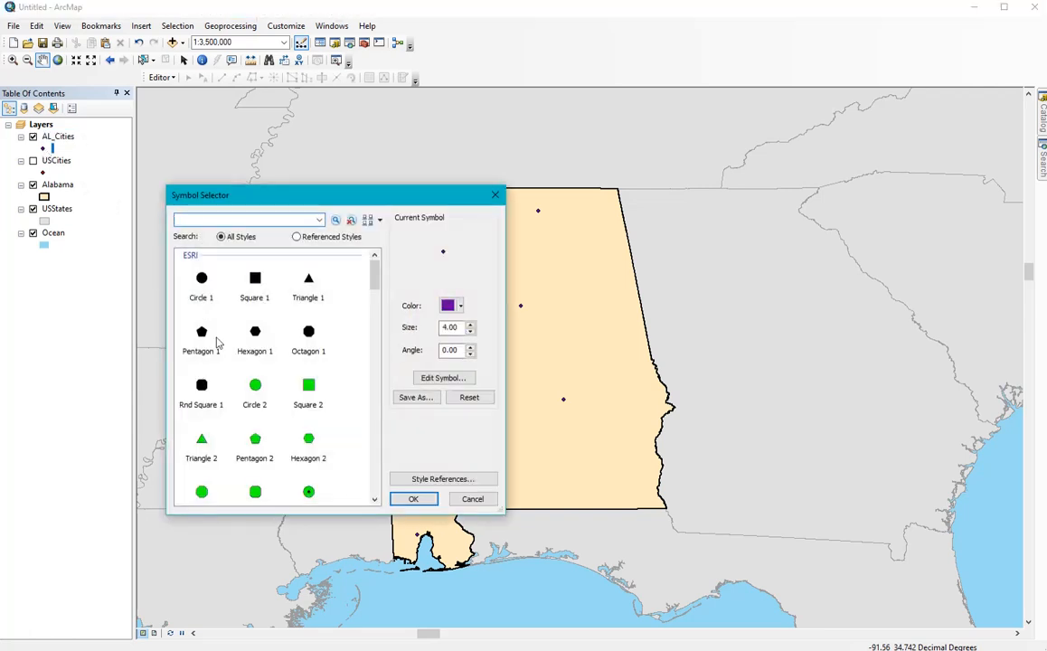
pyautogui.click(195, 287)
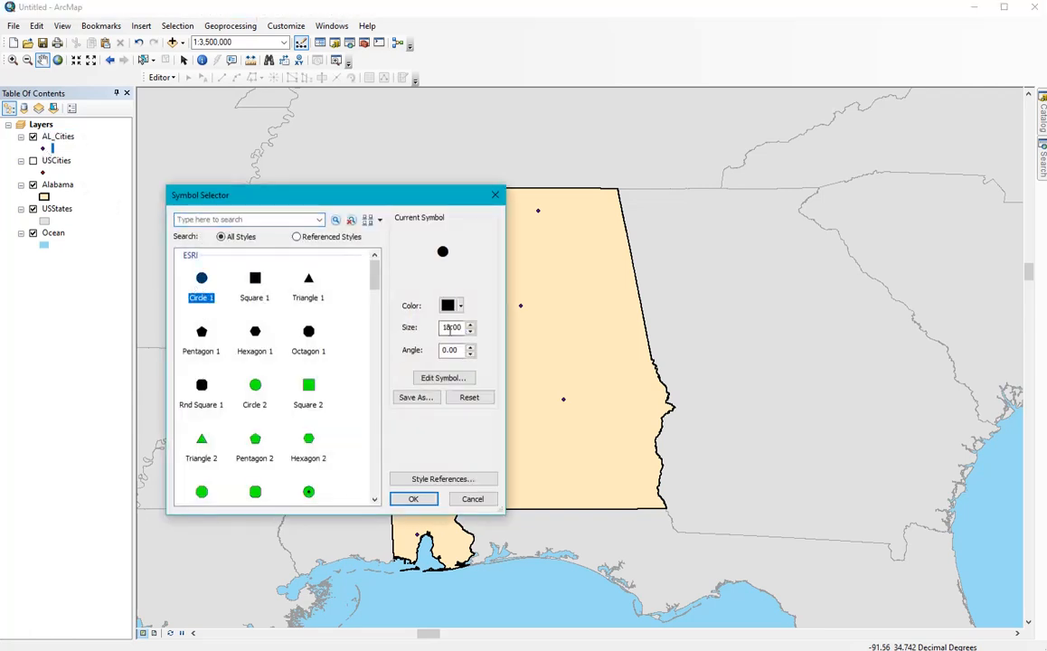
pyautogui.moveTo(461, 327); pyautogui.dragTo(427, 327)
pyautogui.write('5')
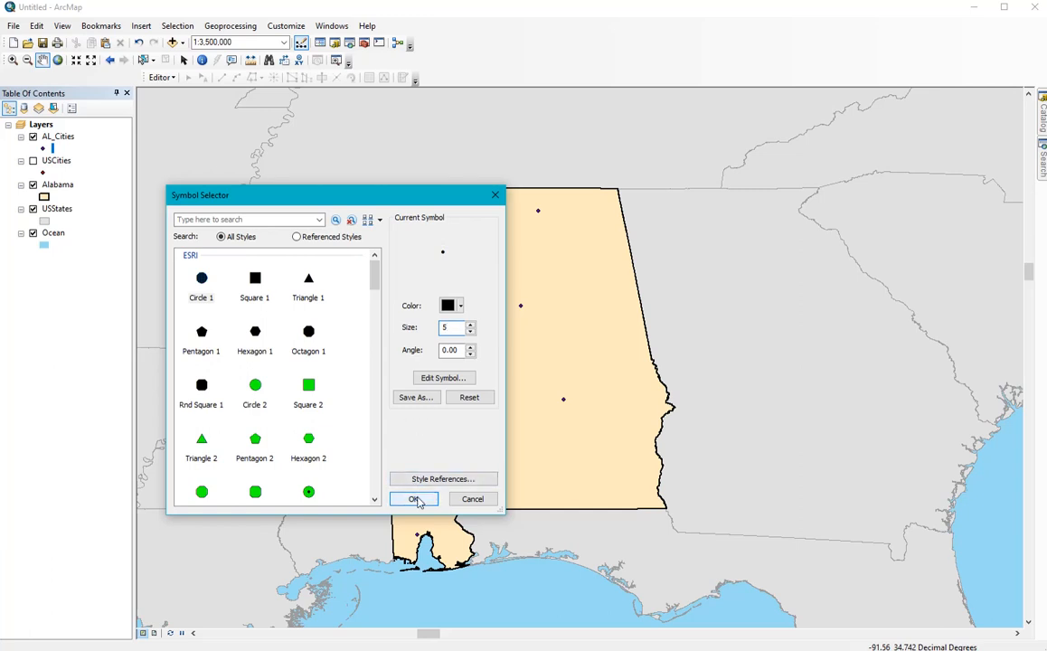
pyautogui.click(414, 499)
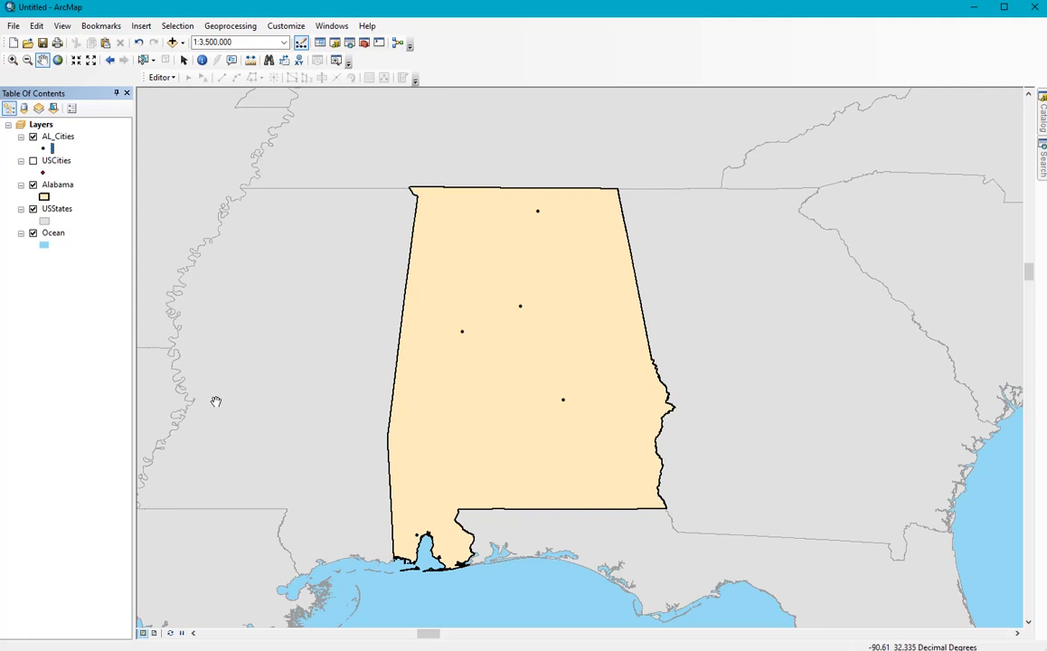
# Turn on labels for the AL_Cities layer and set their text size to 10.
pyautogui.doubleClick(64, 138)
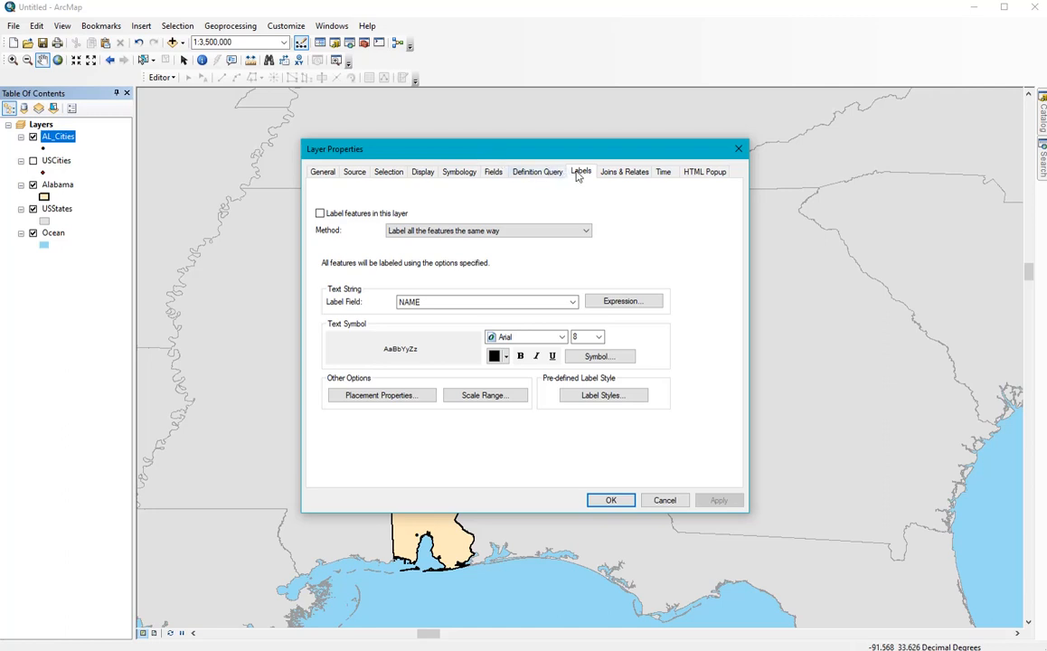
pyautogui.click(321, 214)
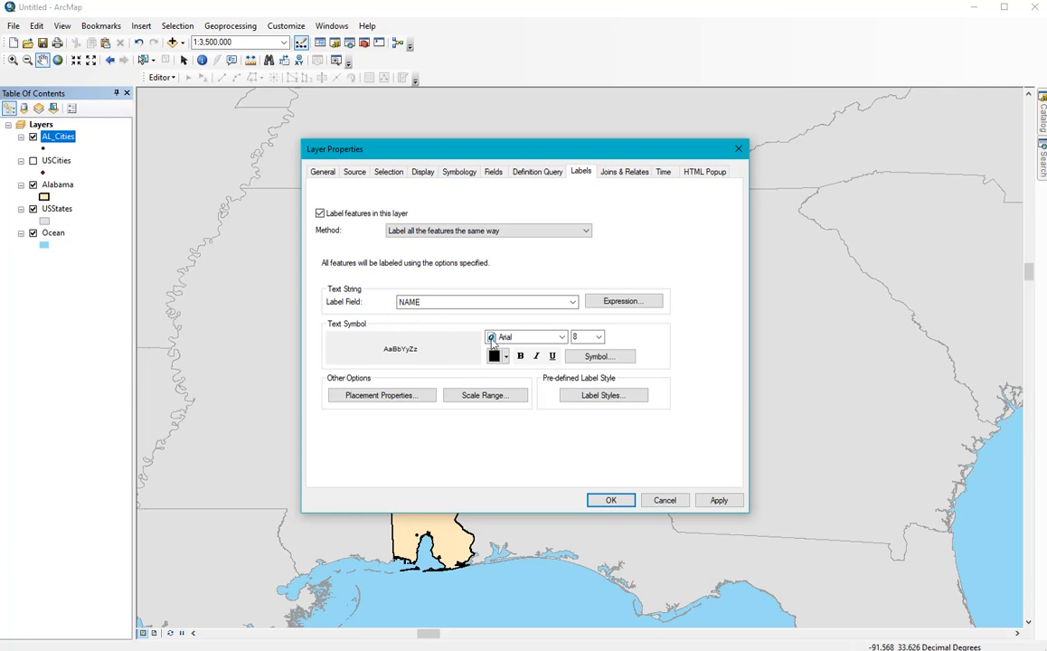
pyautogui.click(599, 338)
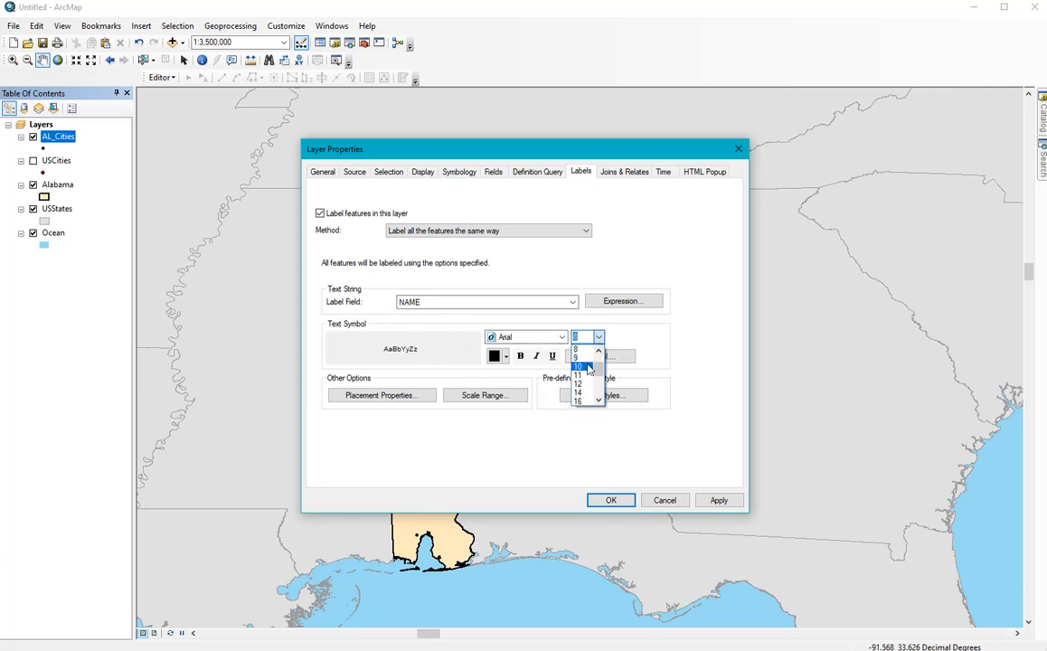
pyautogui.click(588, 368)
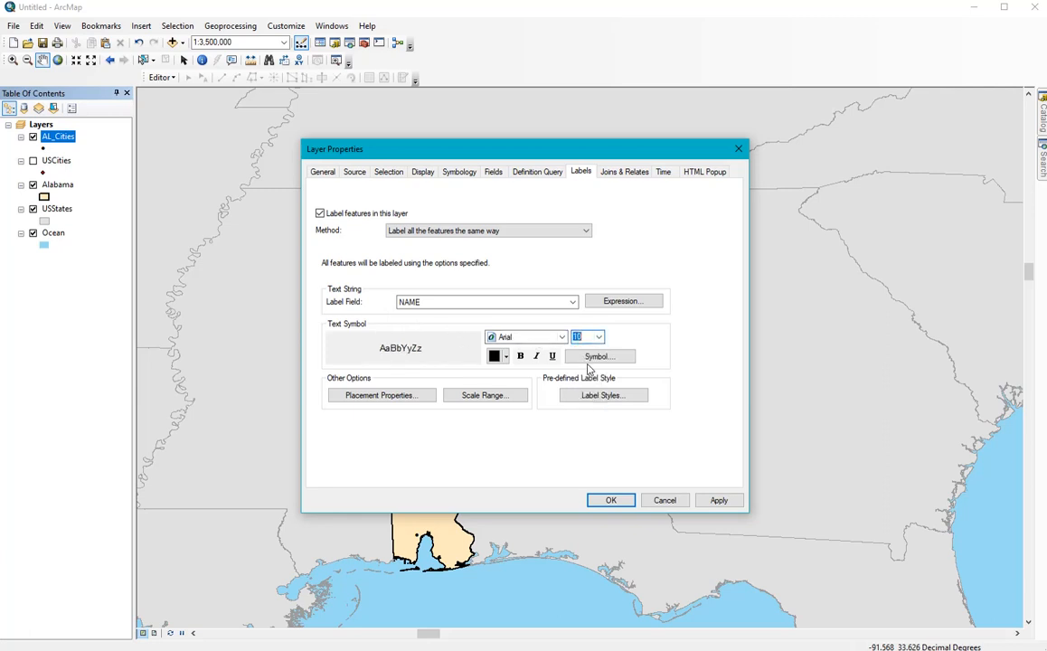
pyautogui.click(610, 501)
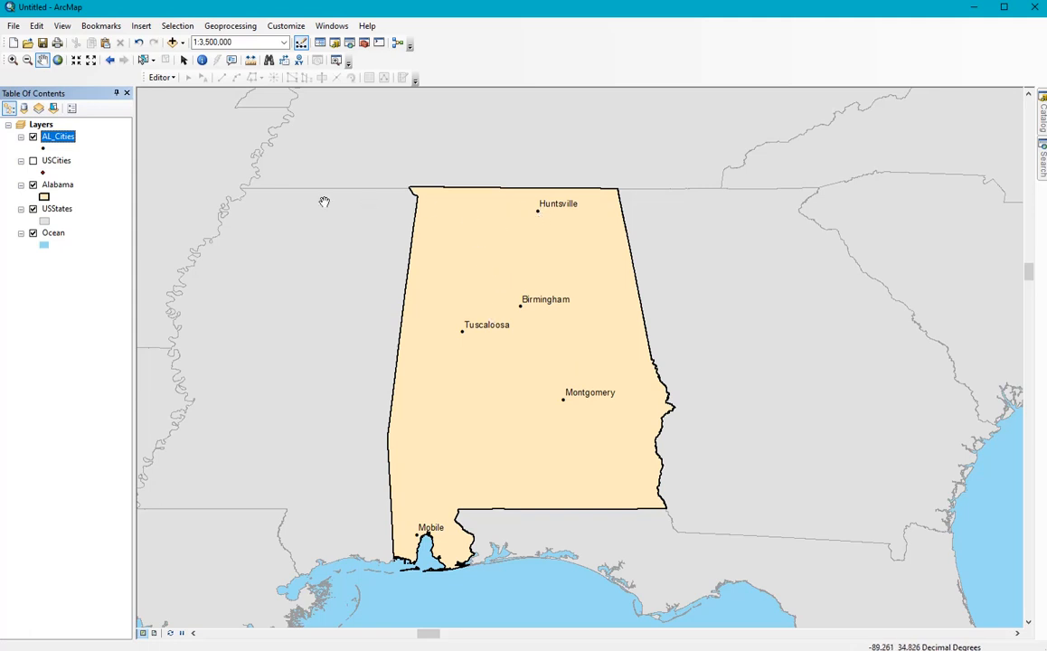
# Add a halo mask to the text symbol of the AL_Cities labels and apply it to the layer.
pyautogui.doubleClick(58, 137)
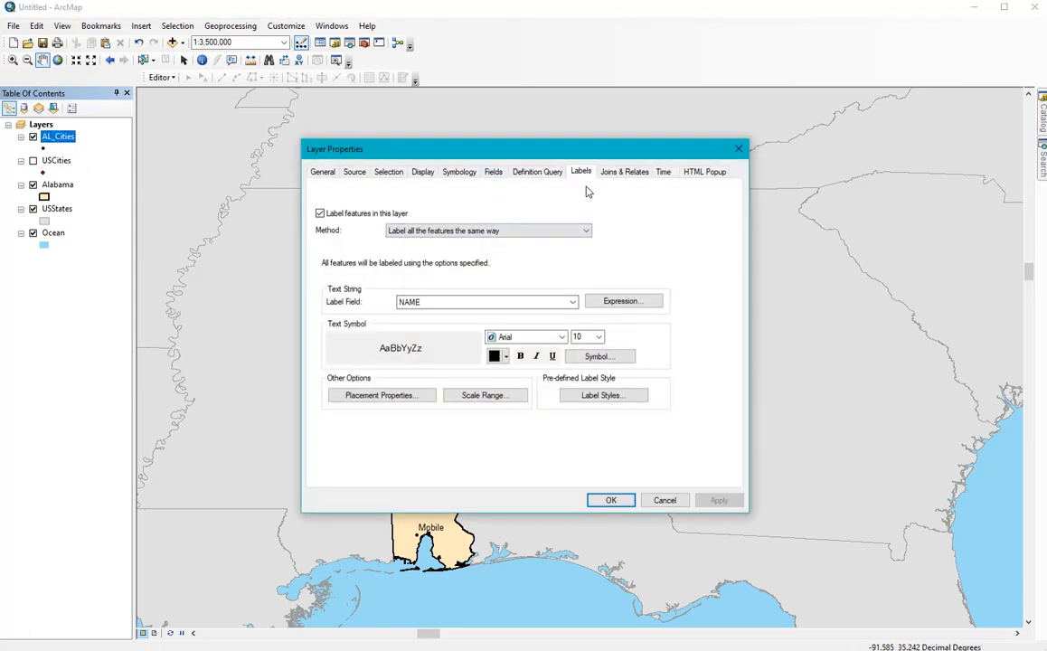
pyautogui.click(586, 359)
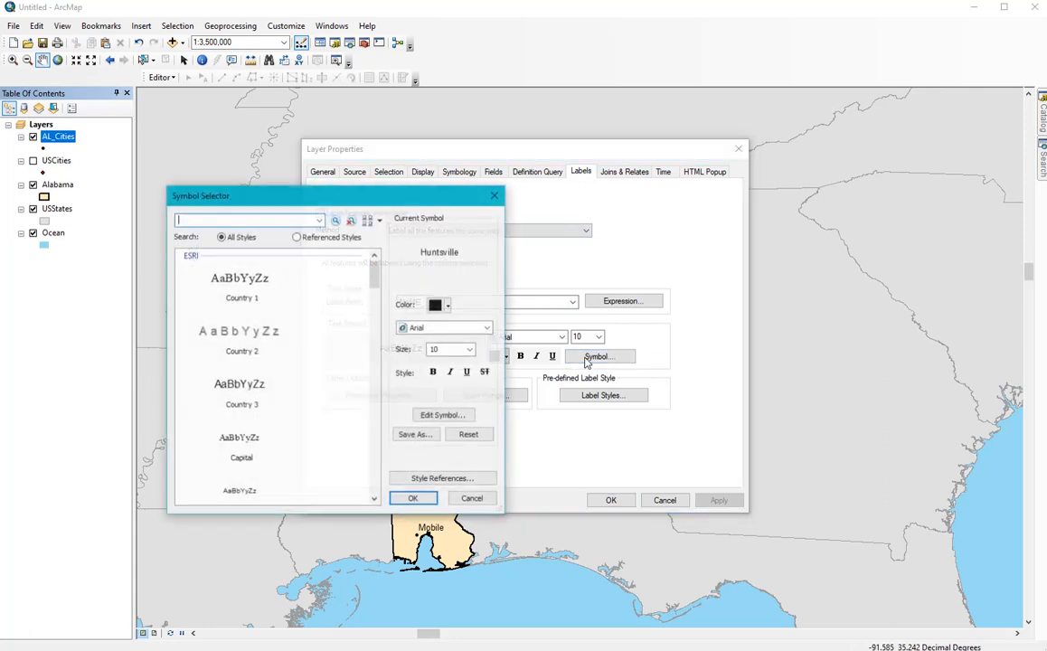
pyautogui.click(438, 415)
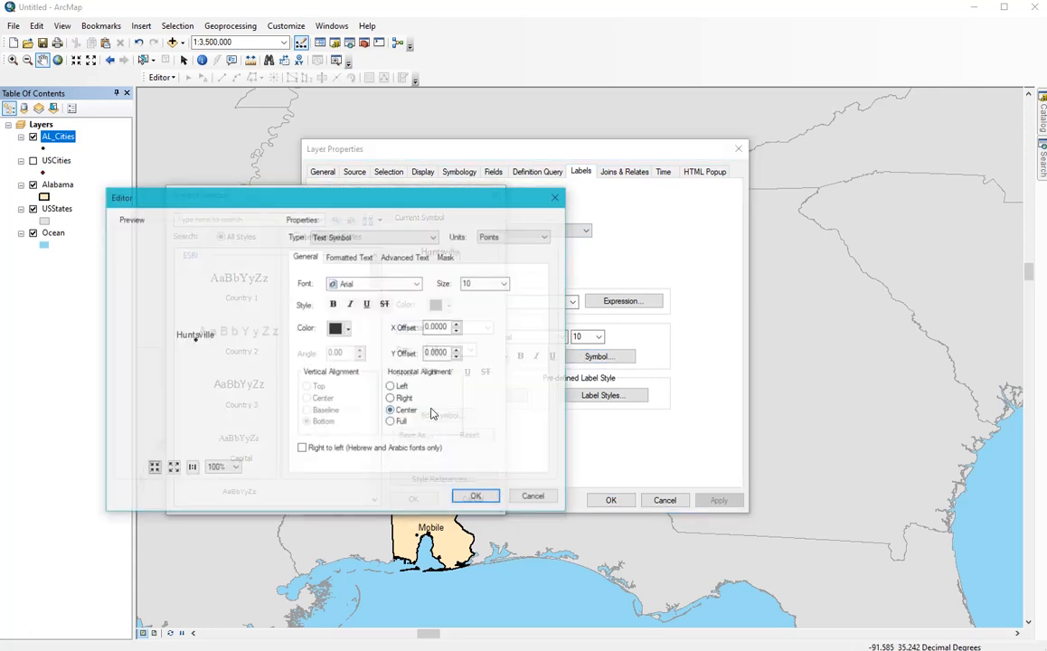
pyautogui.click(446, 256)
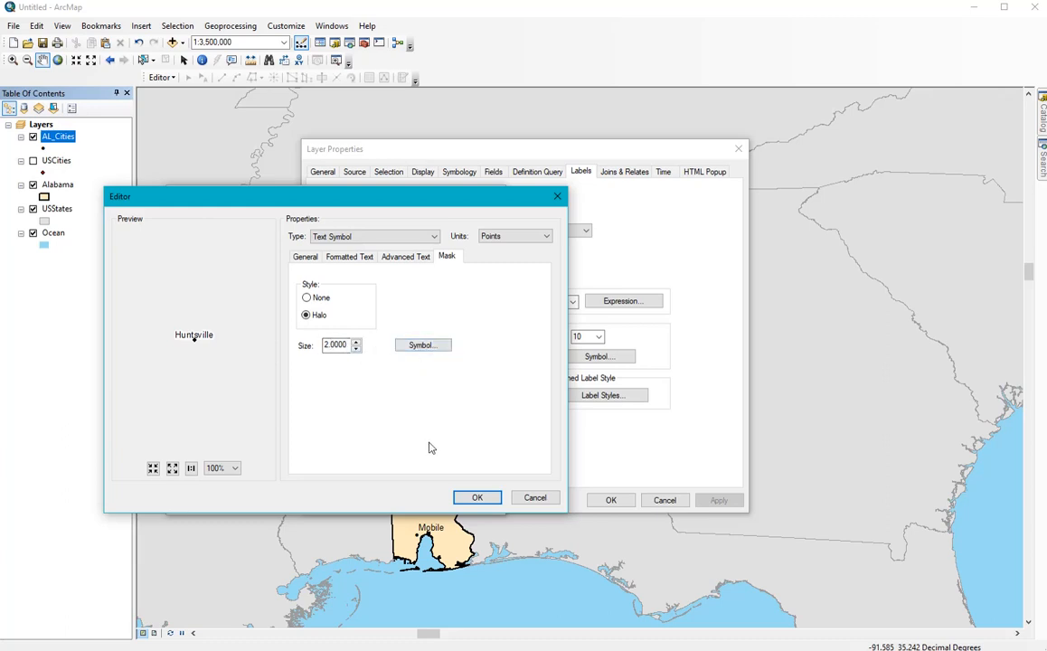
pyautogui.click(475, 499)
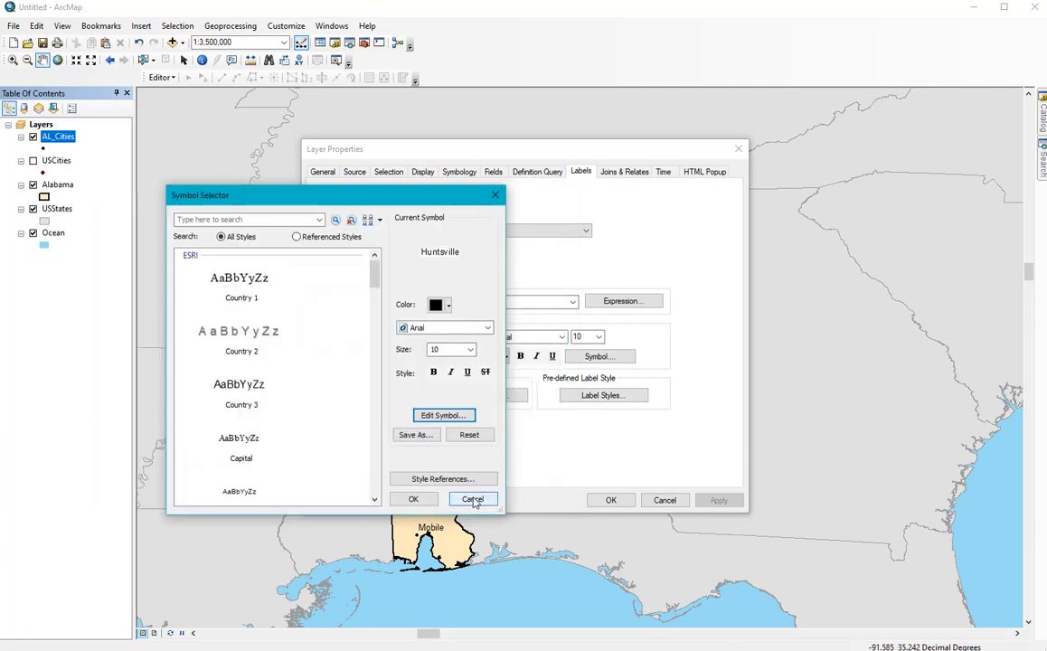
pyautogui.click(413, 499)
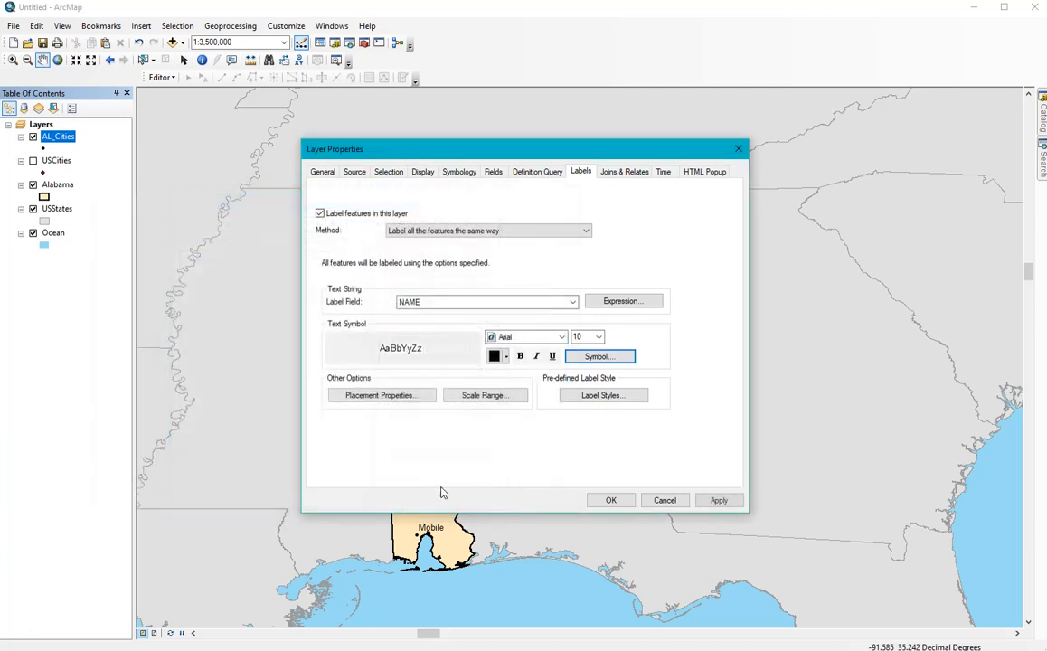
pyautogui.click(607, 500)
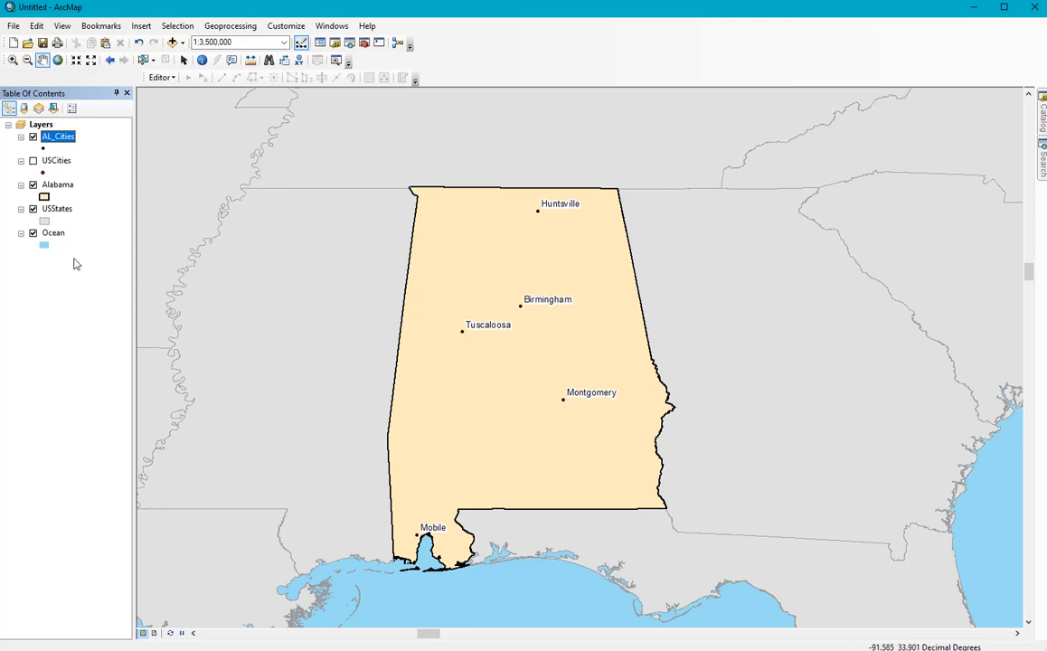
# Enable labels for the Alabama layer and choose a label text size of 16.
pyautogui.doubleClick(57, 185)
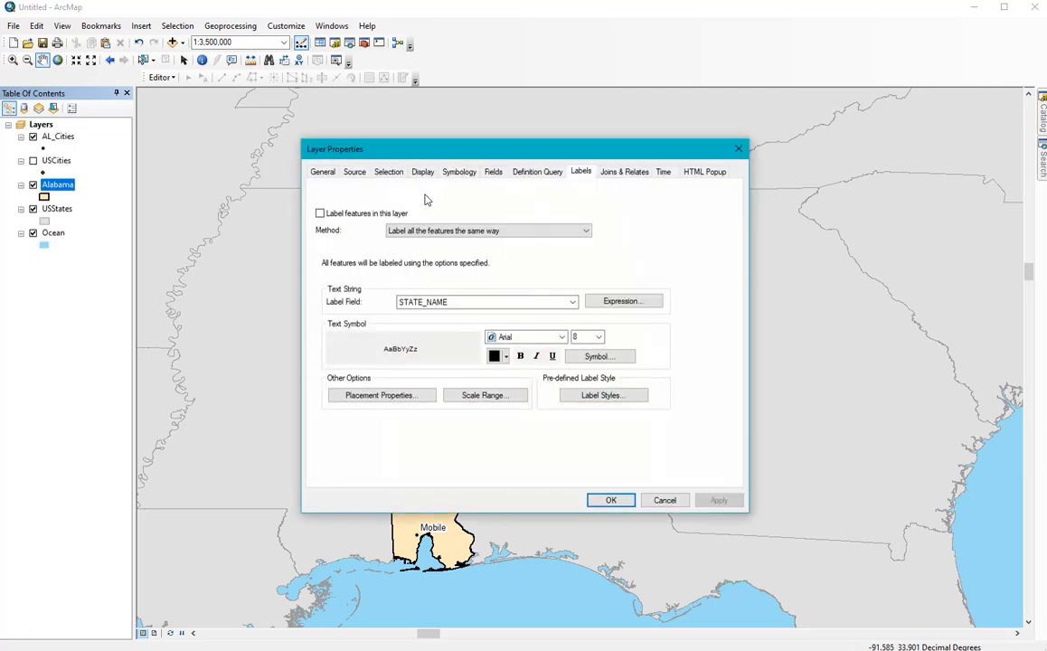
pyautogui.click(320, 214)
pyautogui.click(599, 338)
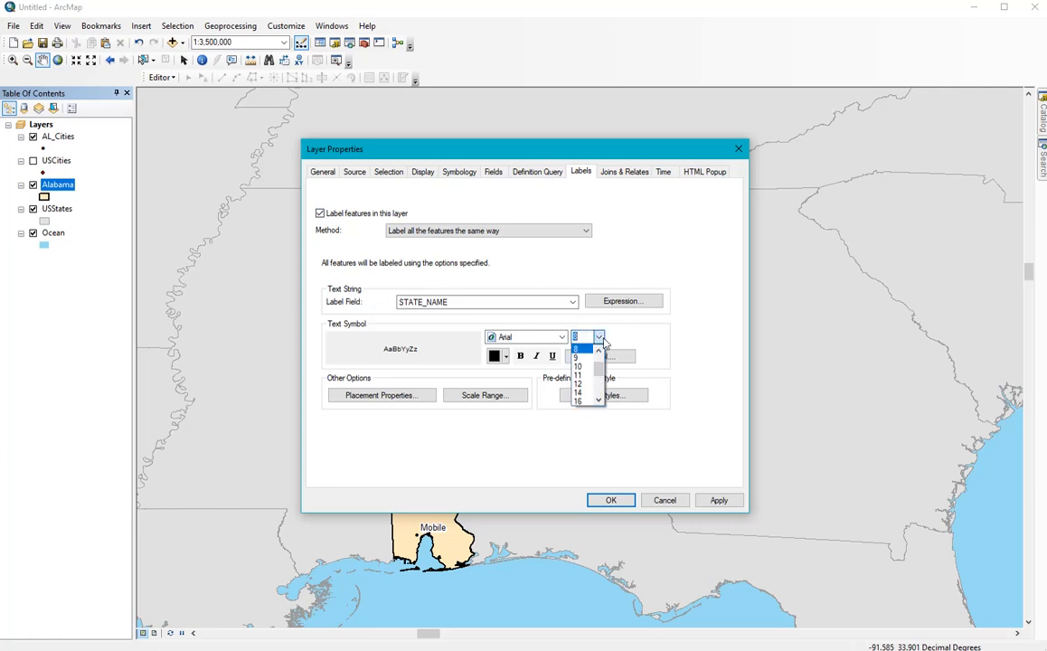
pyautogui.click(579, 401)
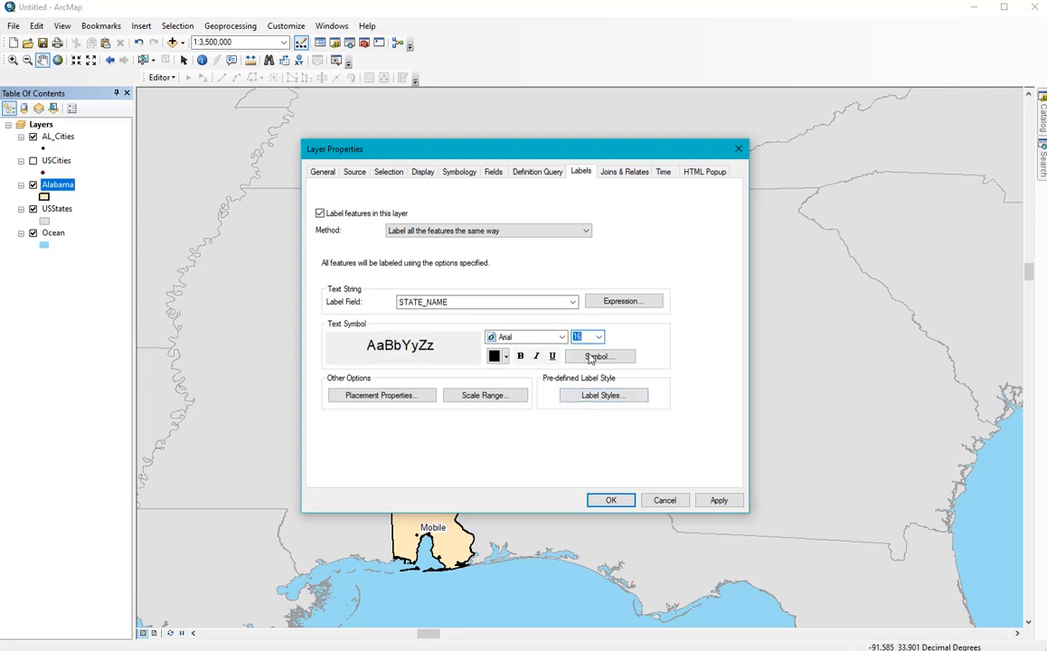
# Give the Alabama layer's label text a halo mask and apply the label settings.
pyautogui.click(594, 357)
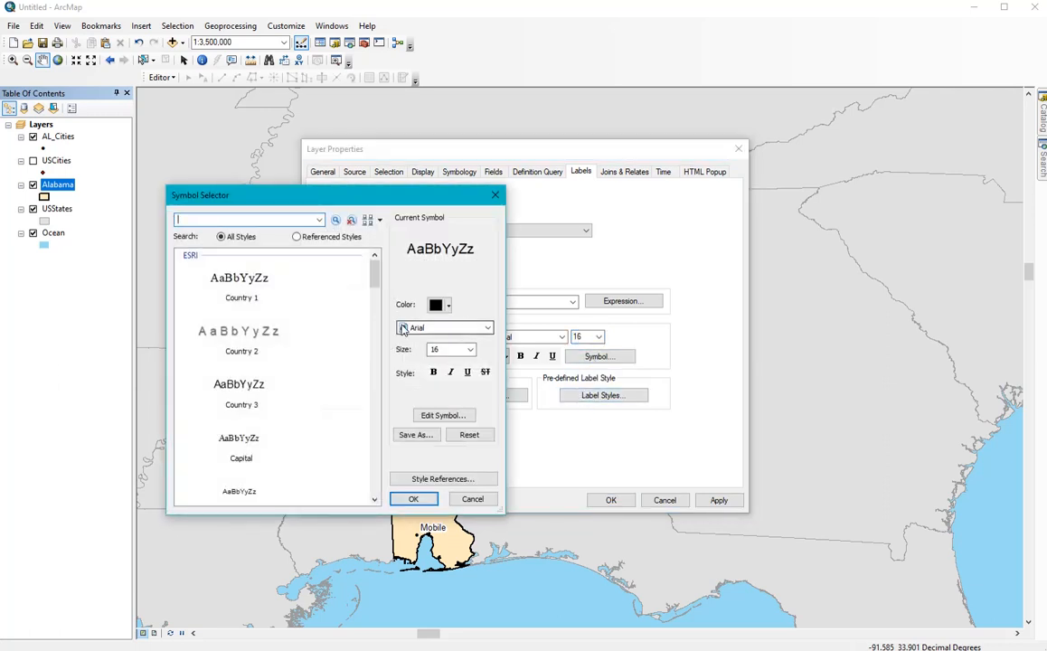
pyautogui.click(431, 415)
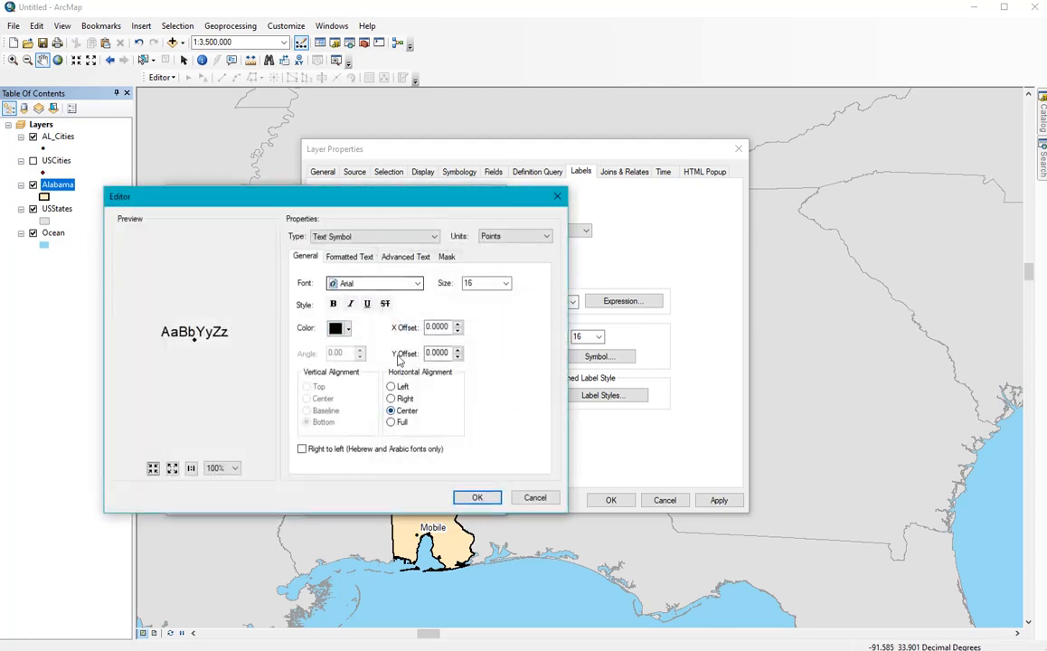
pyautogui.click(448, 258)
pyautogui.click(306, 315)
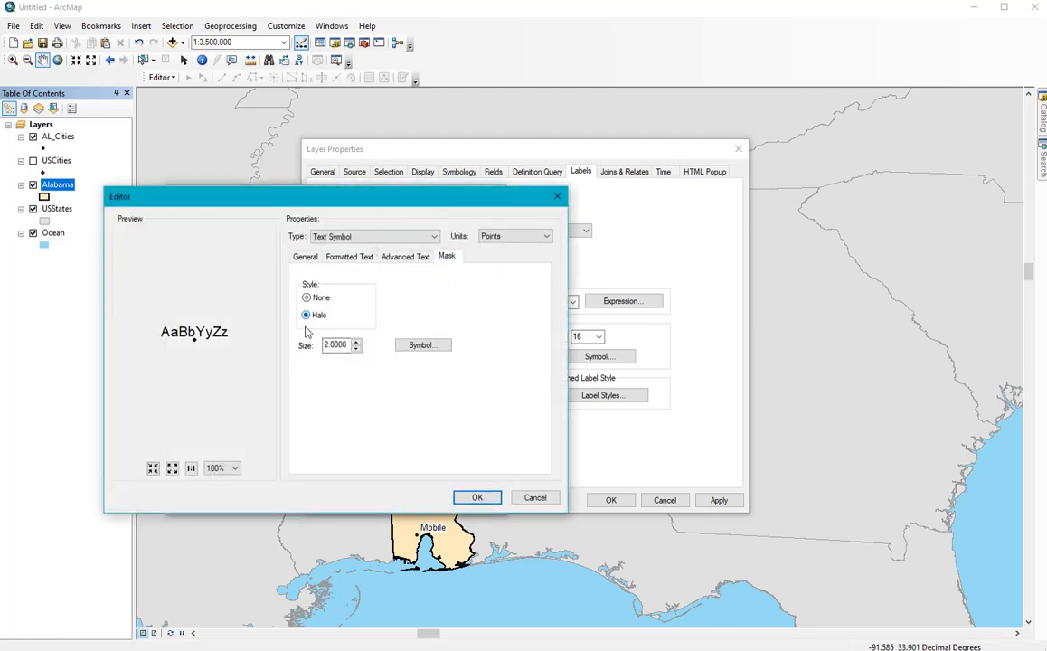
pyautogui.click(477, 498)
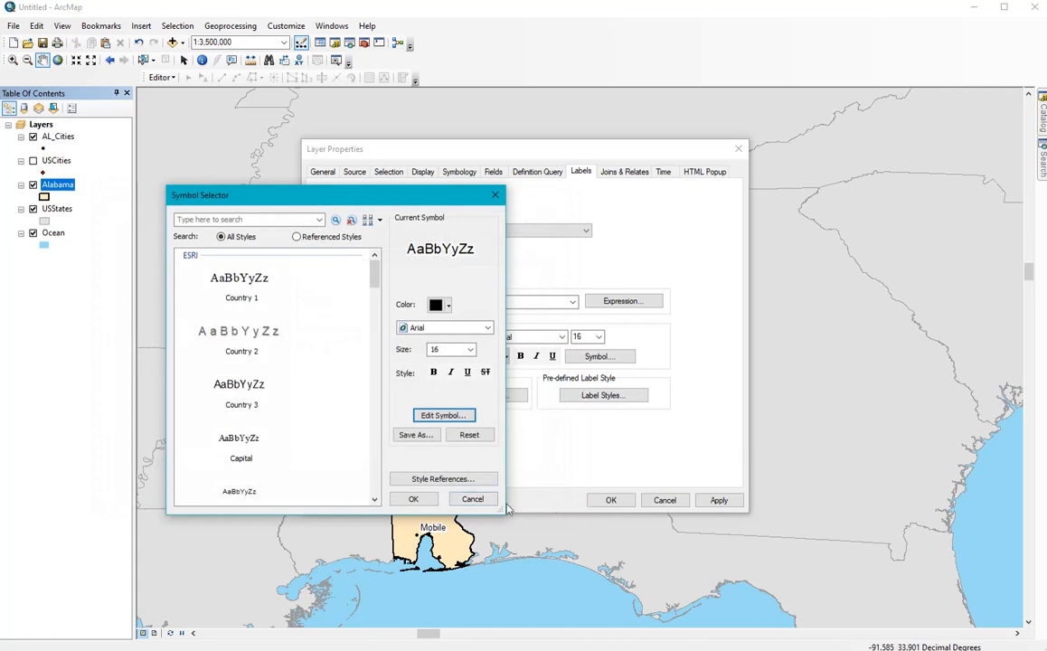
pyautogui.click(432, 505)
pyautogui.click(608, 500)
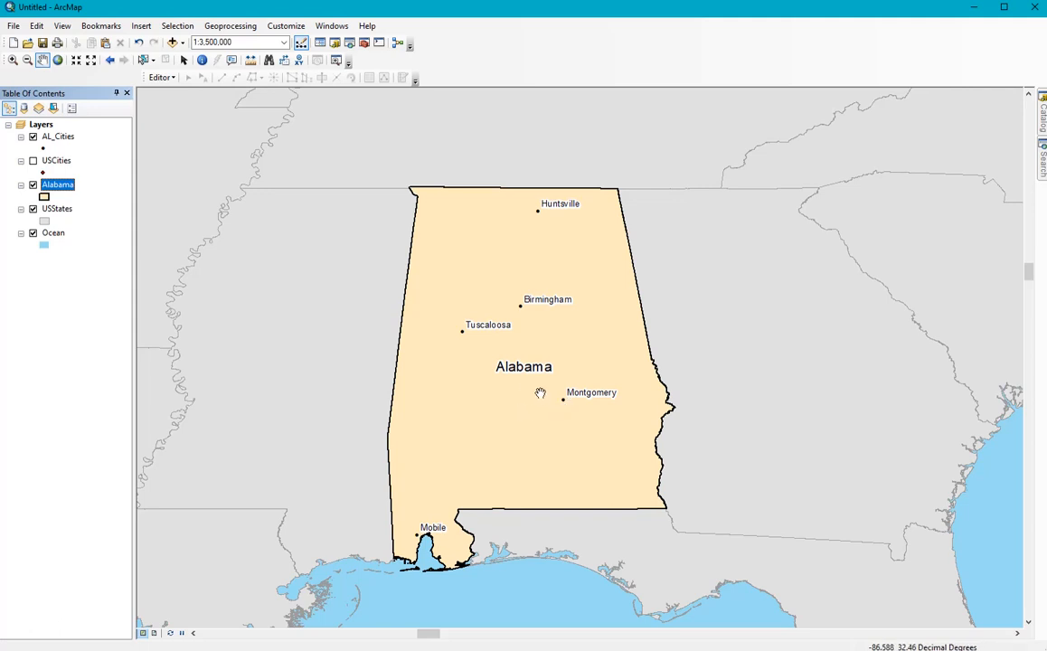
# Start a new attribute selection with the old query expression cleared and AL_Cities as the target layer.
pyautogui.click(177, 26)
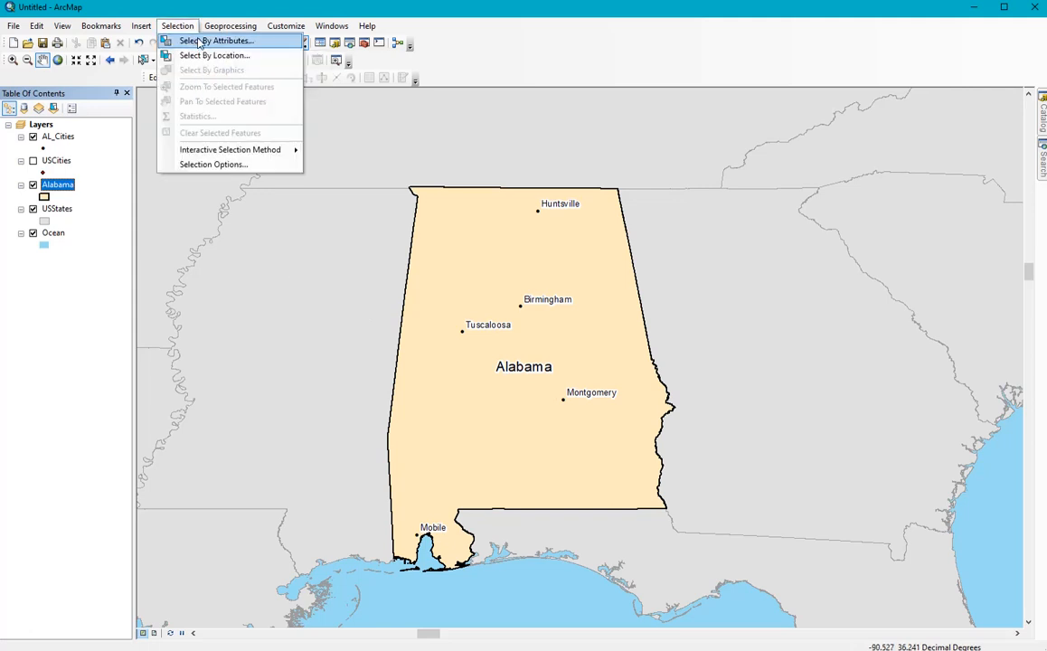
pyautogui.click(199, 42)
pyautogui.click(344, 396)
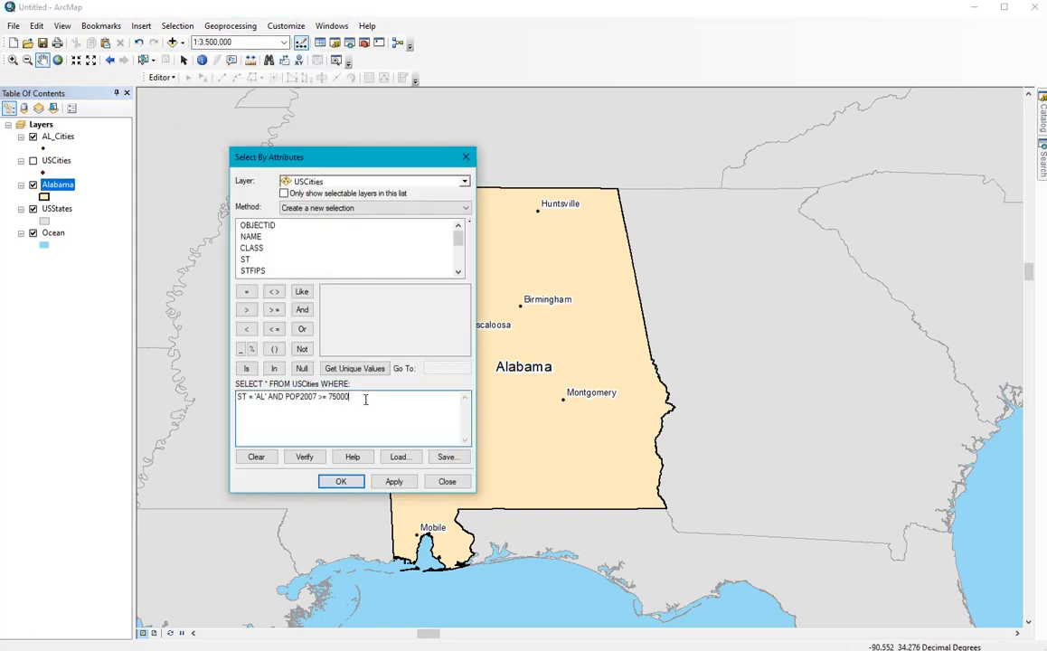
pyautogui.hotkey('ctrl', 'a')
pyautogui.press('Delete')
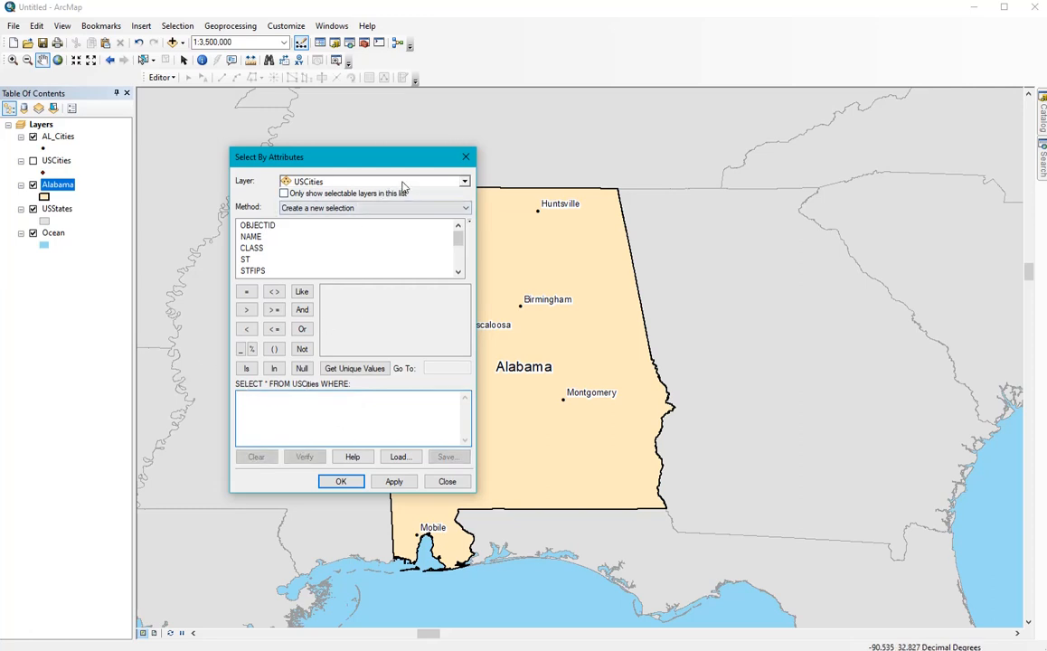
pyautogui.click(464, 181)
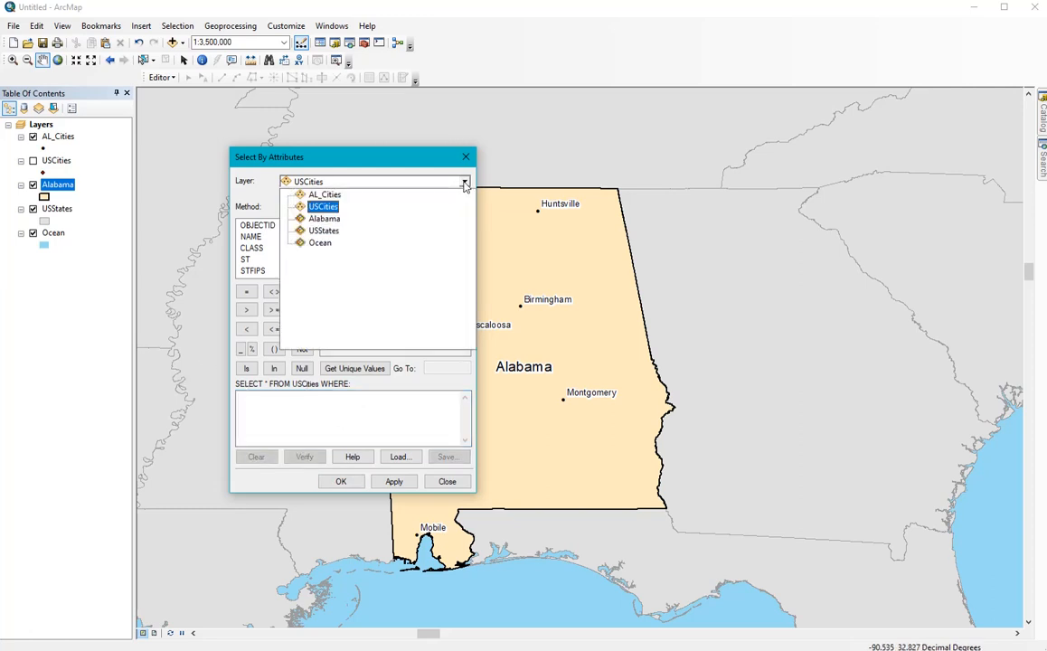
pyautogui.click(325, 195)
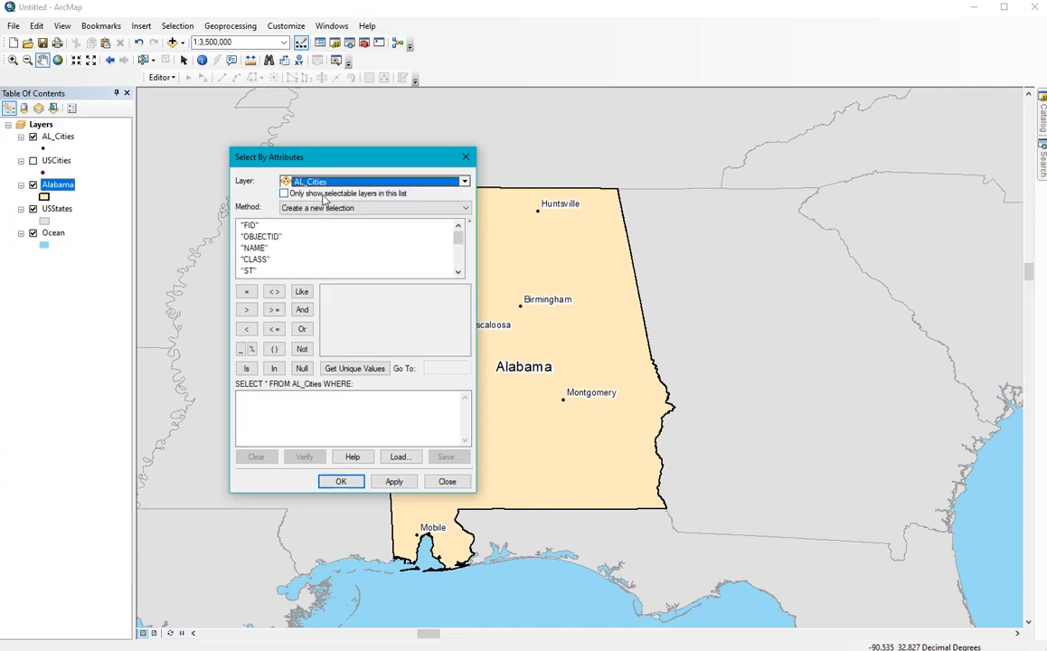
# Select the capital in AL_Cities with the query "NAME" = 'Montgomery'.
pyautogui.doubleClick(254, 248)
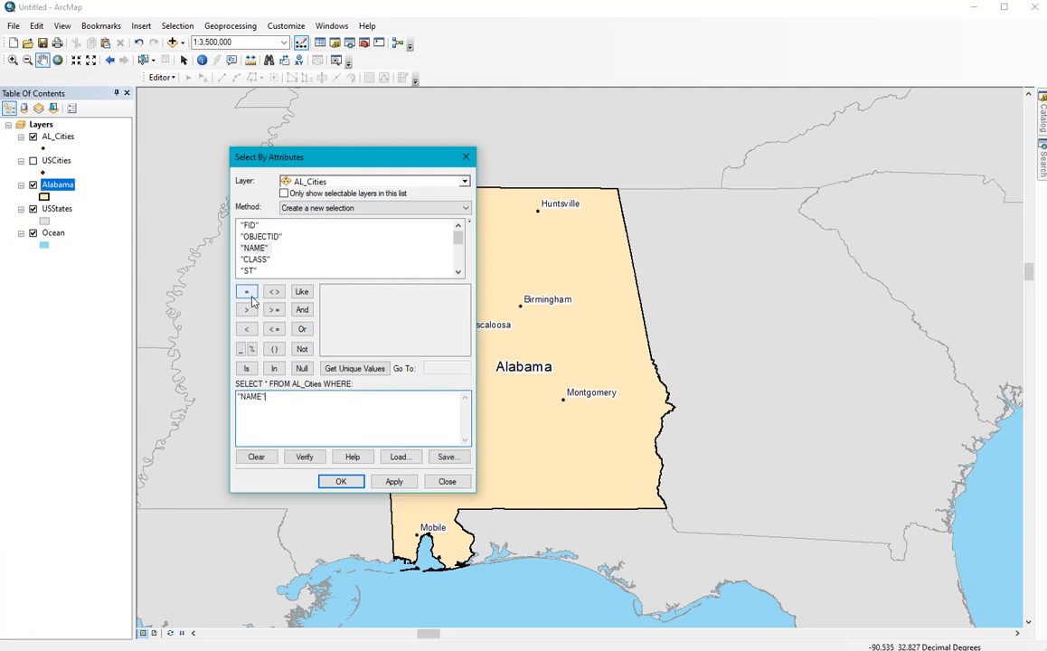
pyautogui.click(246, 292)
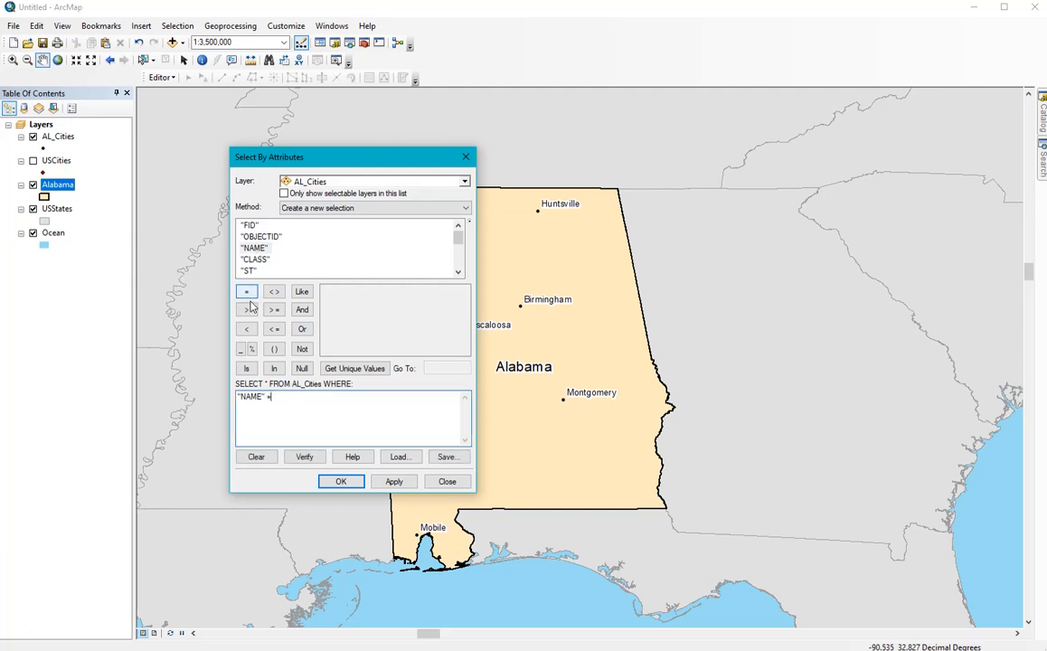
pyautogui.click(341, 371)
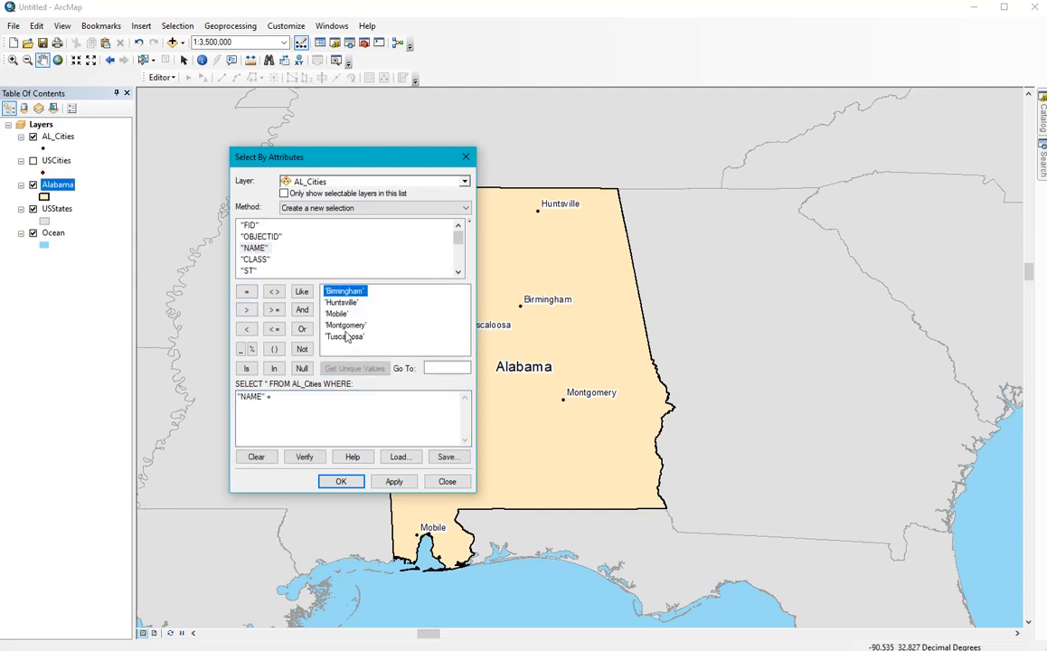
pyautogui.click(346, 325)
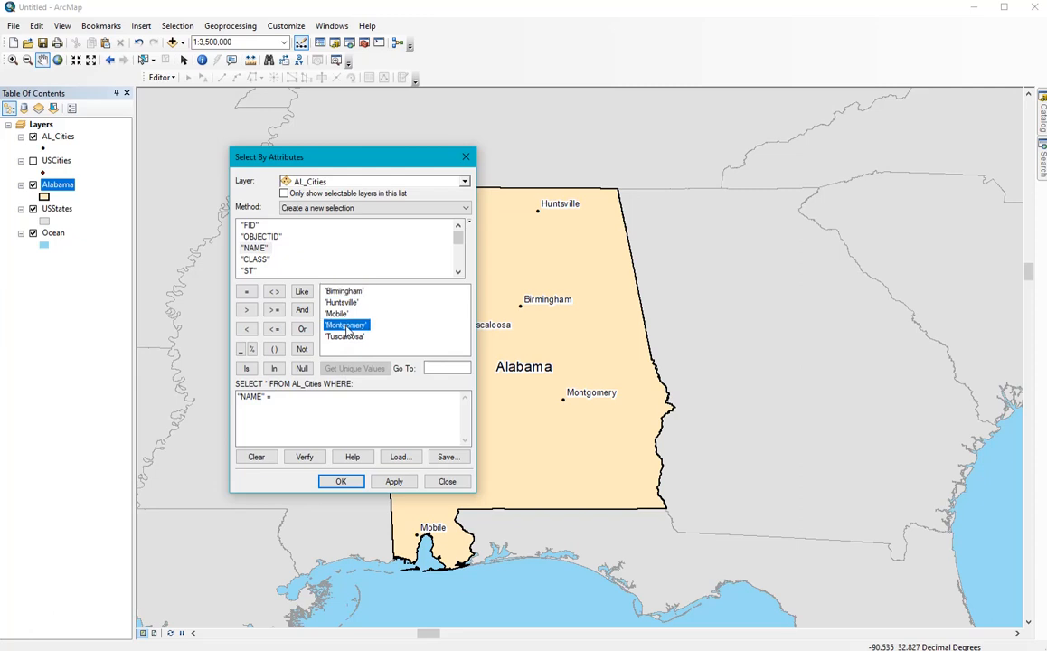
pyautogui.click(339, 482)
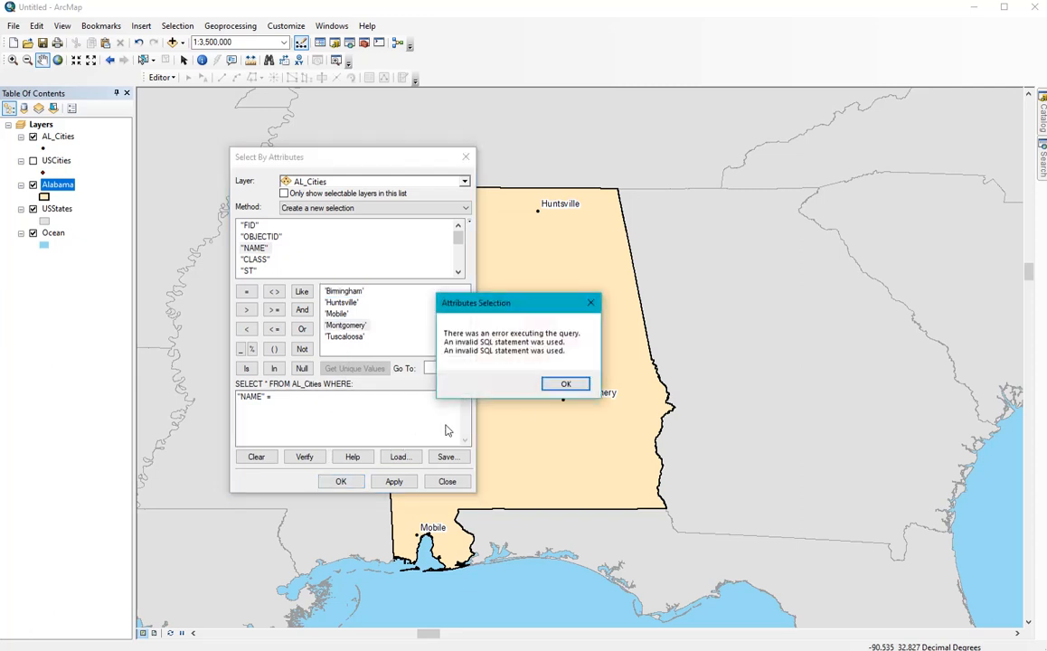
pyautogui.click(565, 384)
pyautogui.doubleClick(348, 326)
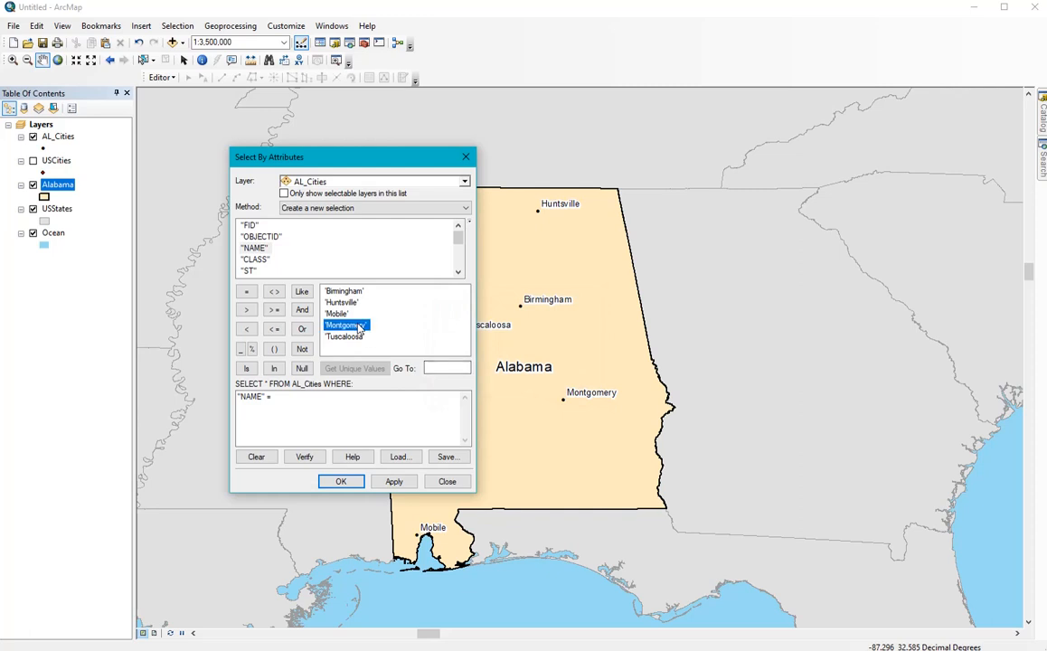
pyautogui.click(341, 482)
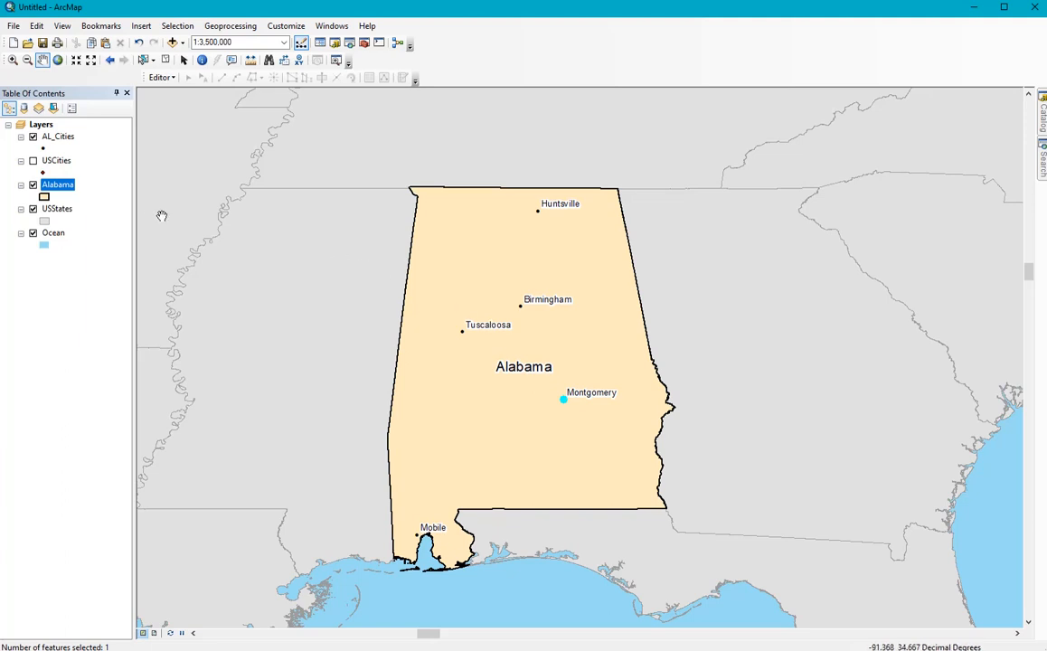
# Set up a data export of the selected AL_Cities feature to a shapefile named AL_Cap.
pyautogui.rightClick(54, 139)
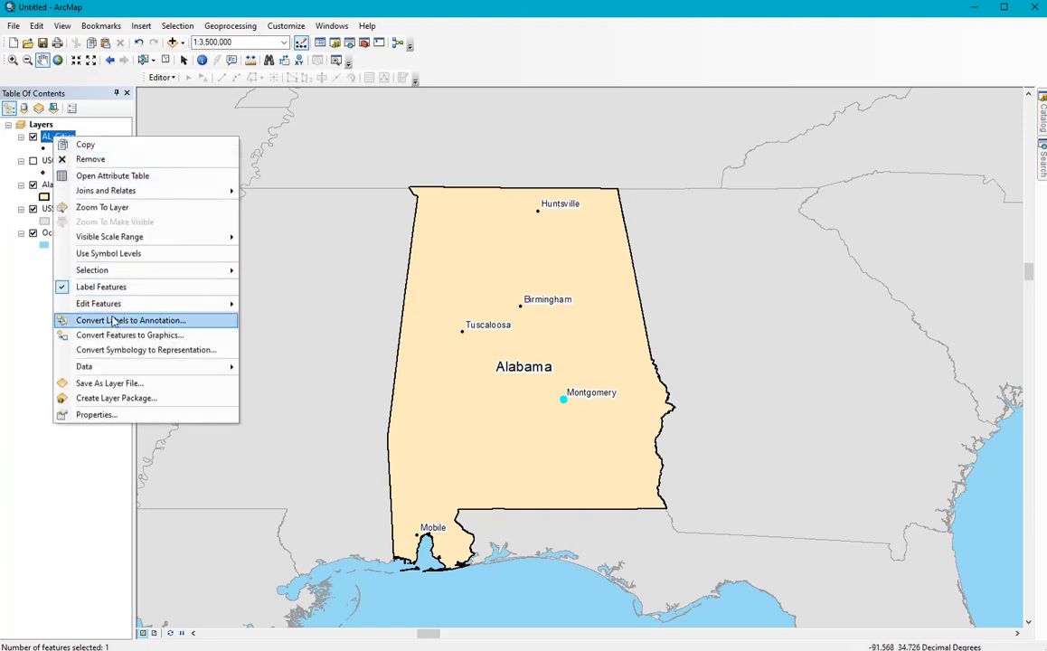
pyautogui.moveTo(140, 371)
pyautogui.click(288, 382)
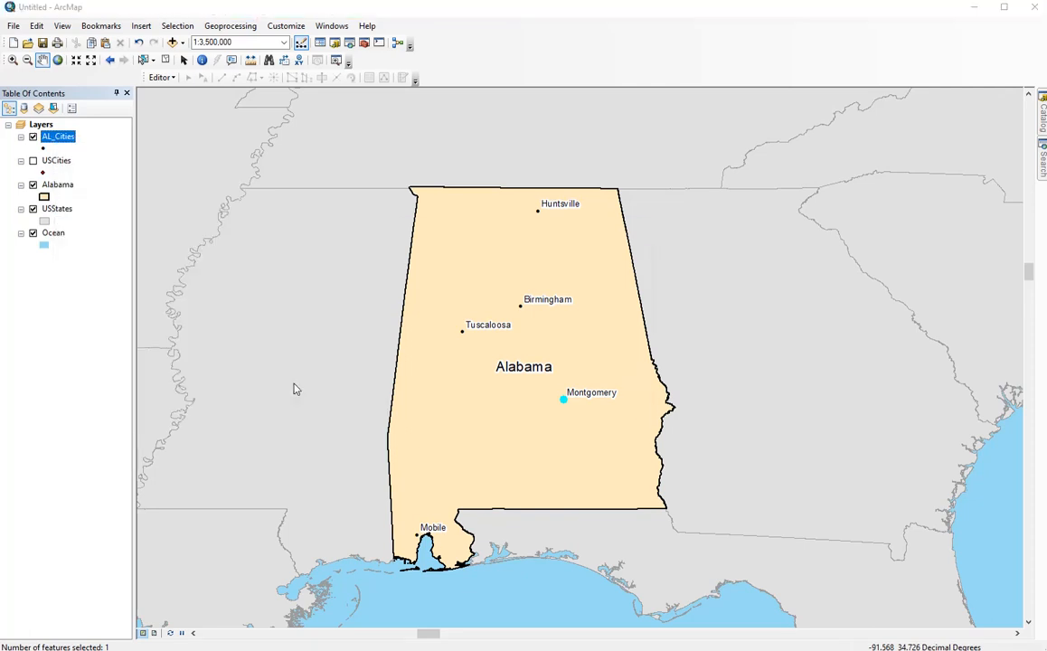
pyautogui.click(639, 355)
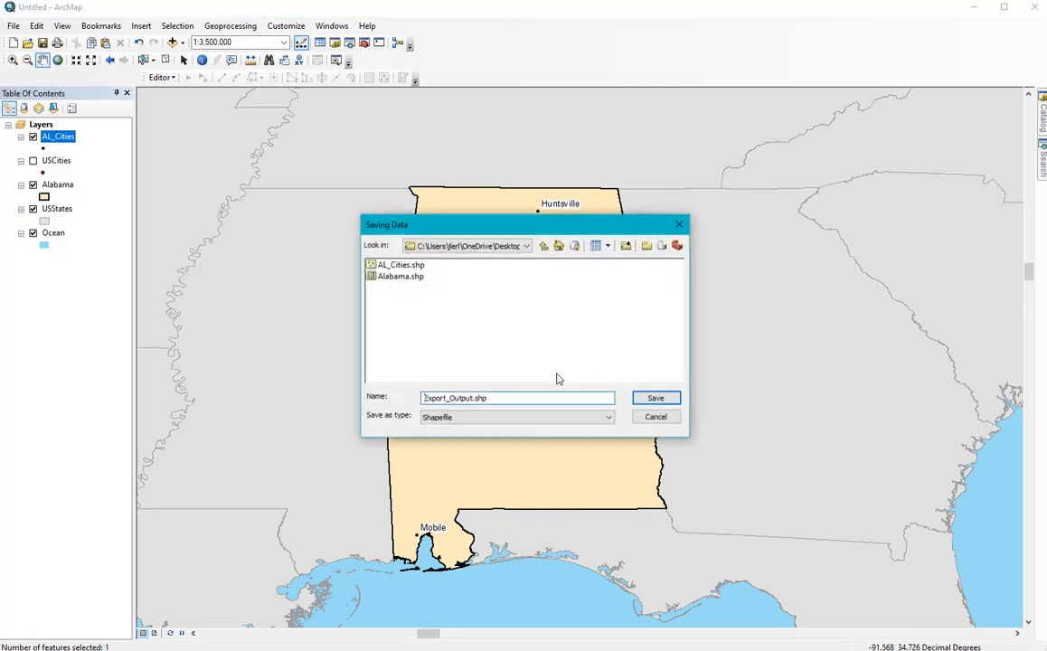
pyautogui.doubleClick(497, 399)
pyautogui.write('AL_Cap')
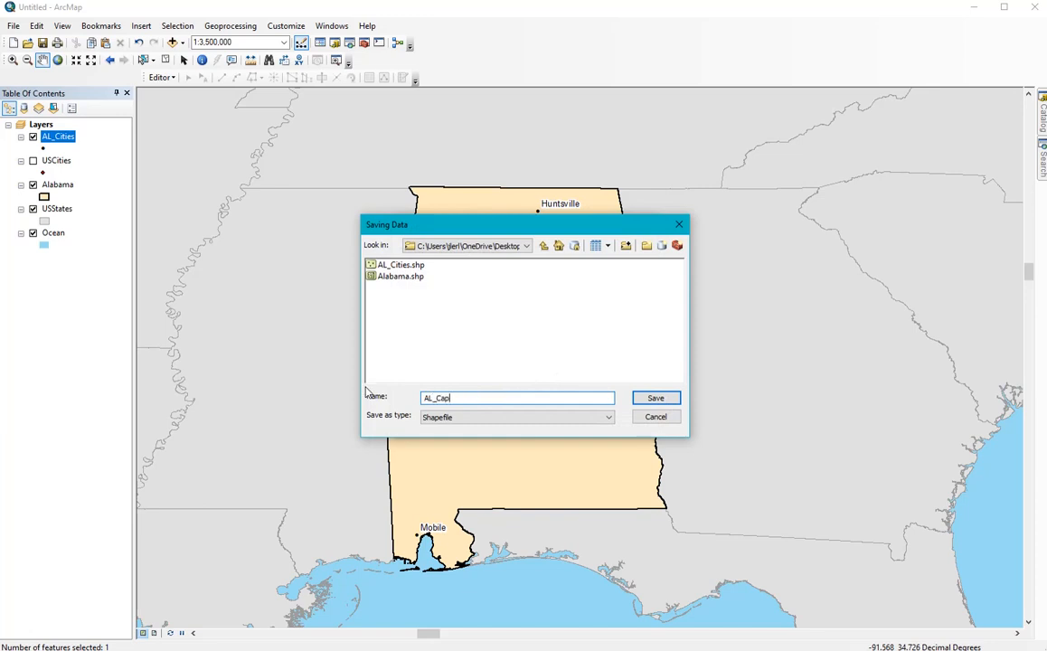
pyautogui.click(653, 396)
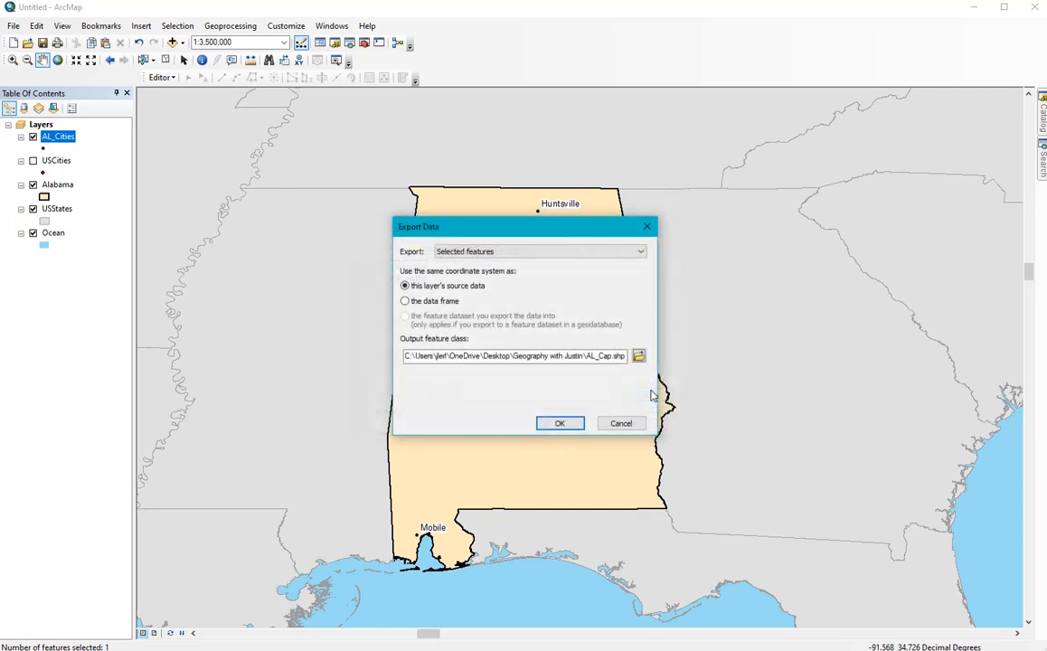
# Export the AL_Cap data into the map as a layer and clear the selected features.
pyautogui.click(571, 424)
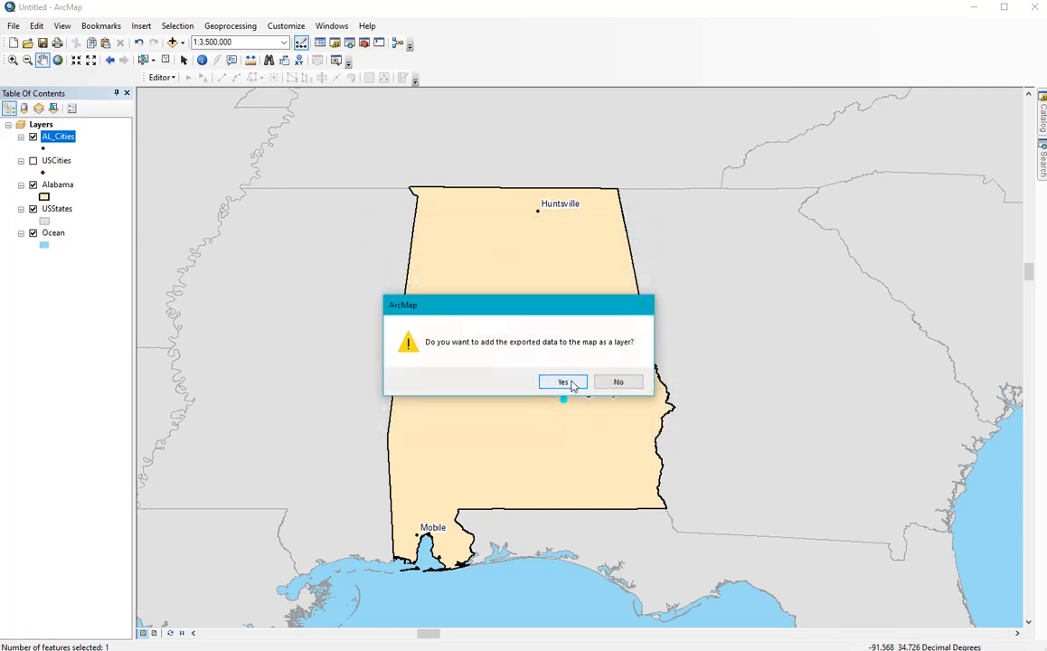
pyautogui.click(564, 382)
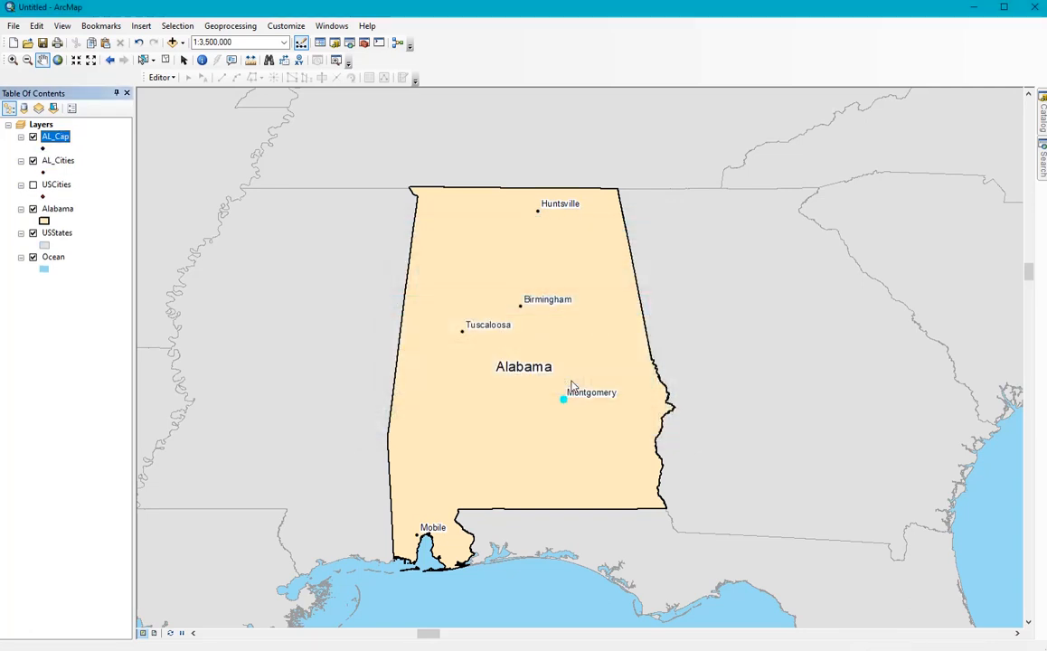
pyautogui.click(177, 26)
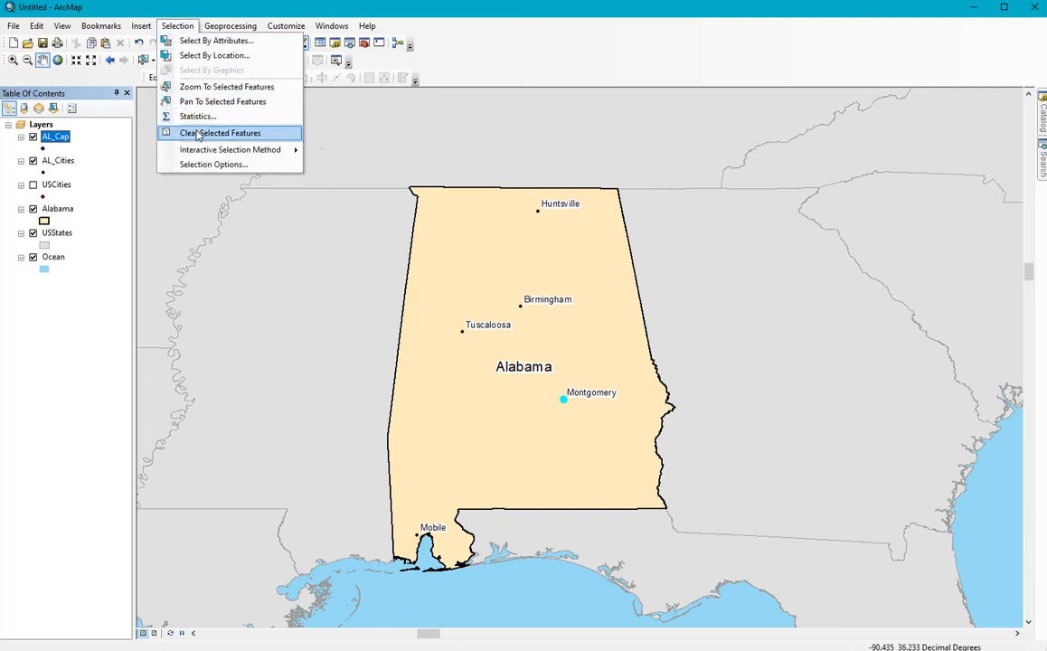
pyautogui.click(208, 133)
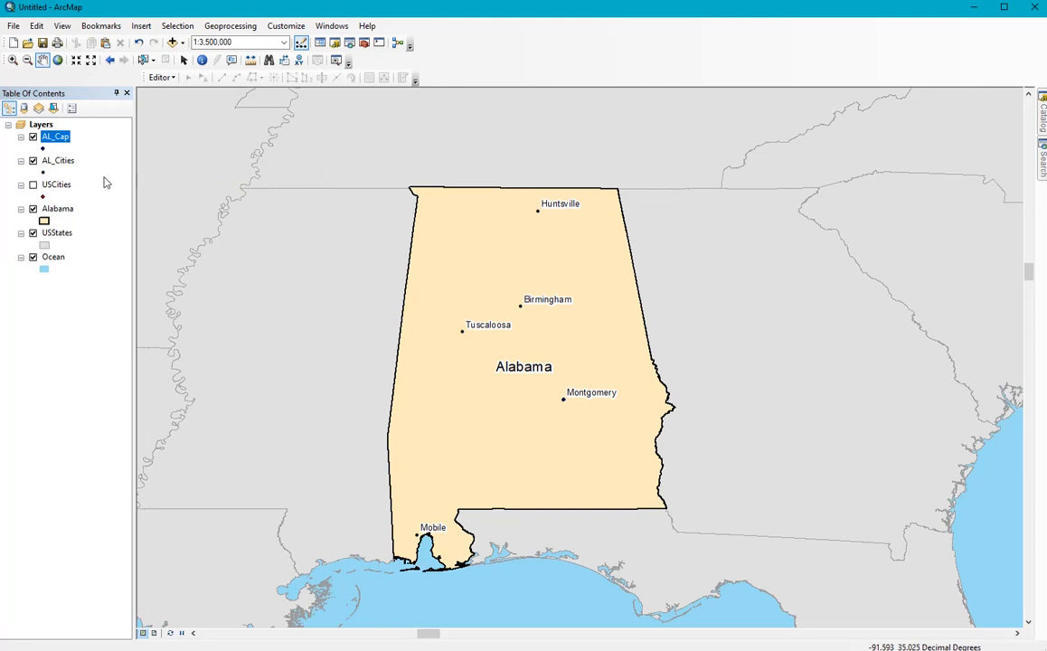
# Change the AL_Cap layer's marker to the Star 1 symbol at size 20.
pyautogui.click(43, 150)
pyautogui.scroll(-3, 318, 374)
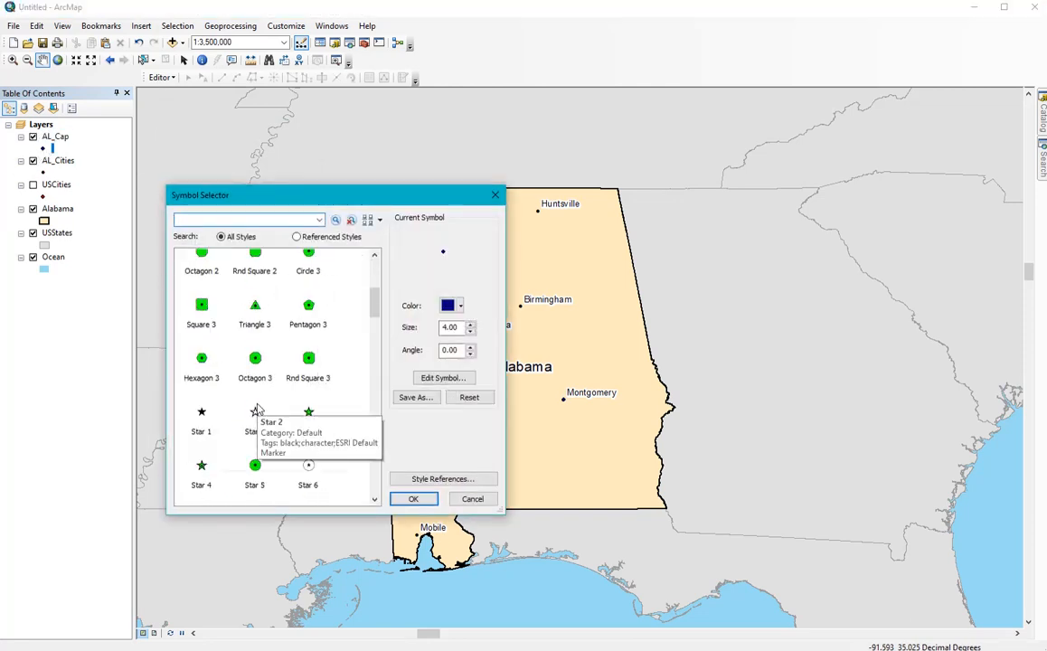
pyautogui.click(201, 411)
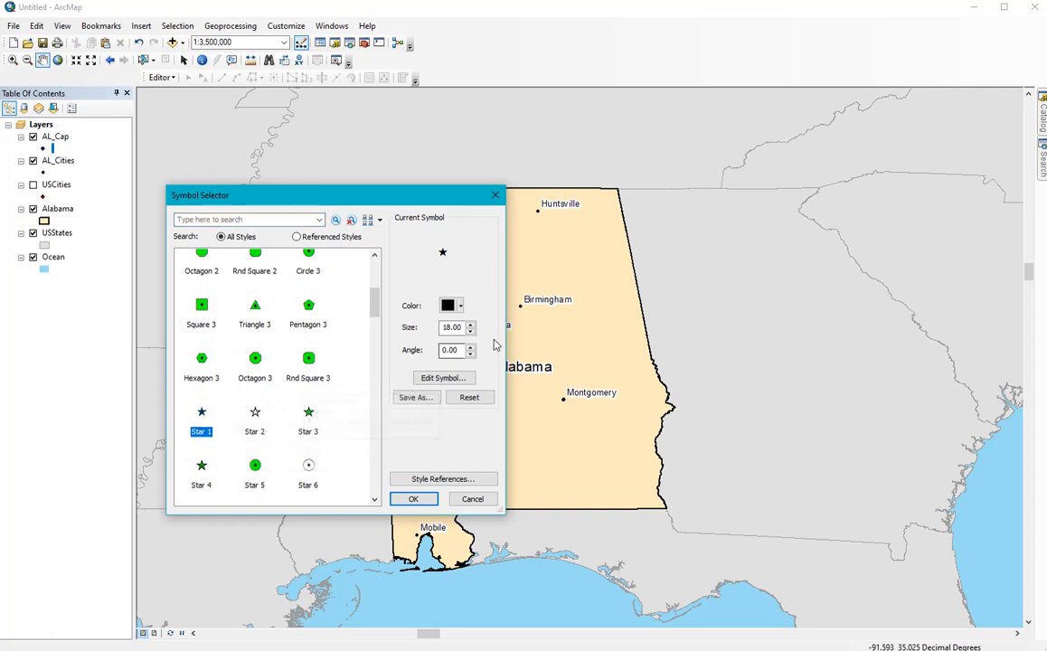
pyautogui.doubleClick(451, 328)
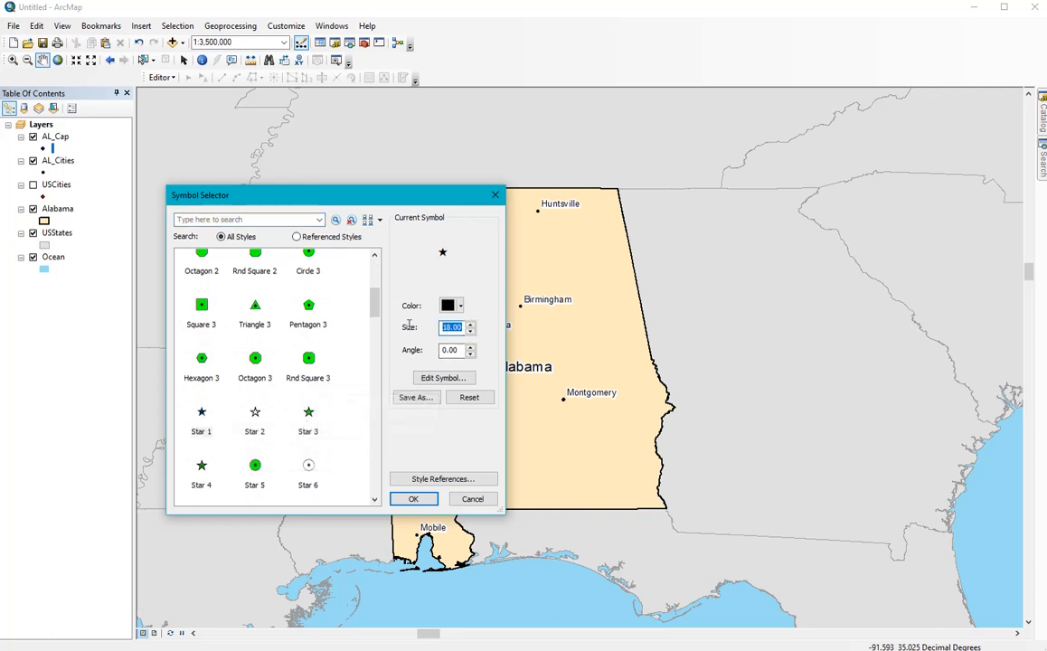
pyautogui.write('20')
pyautogui.click(414, 499)
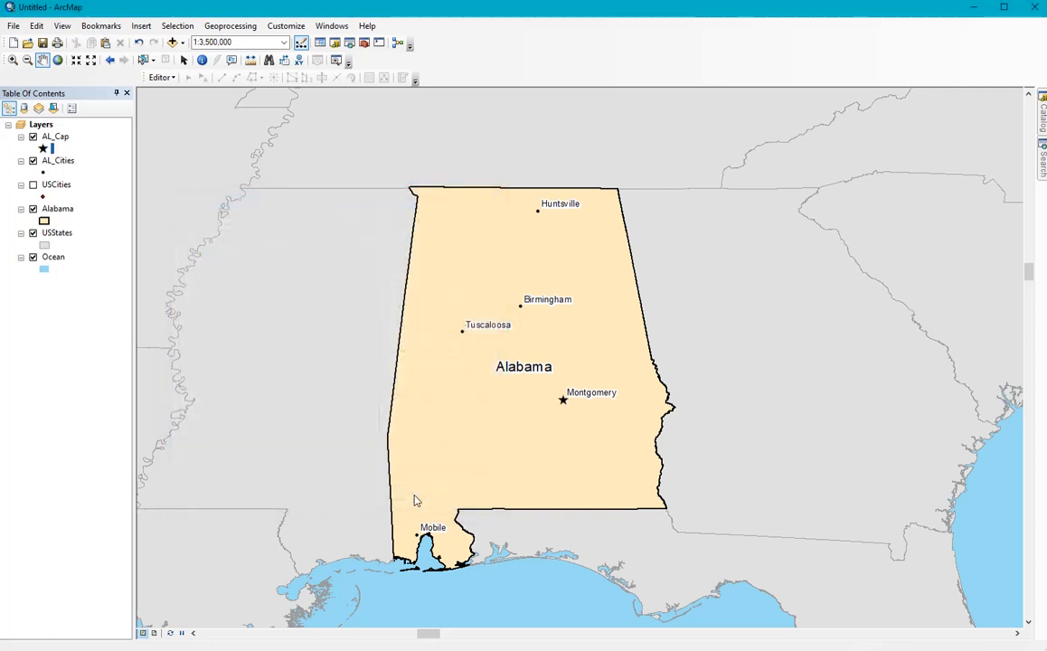